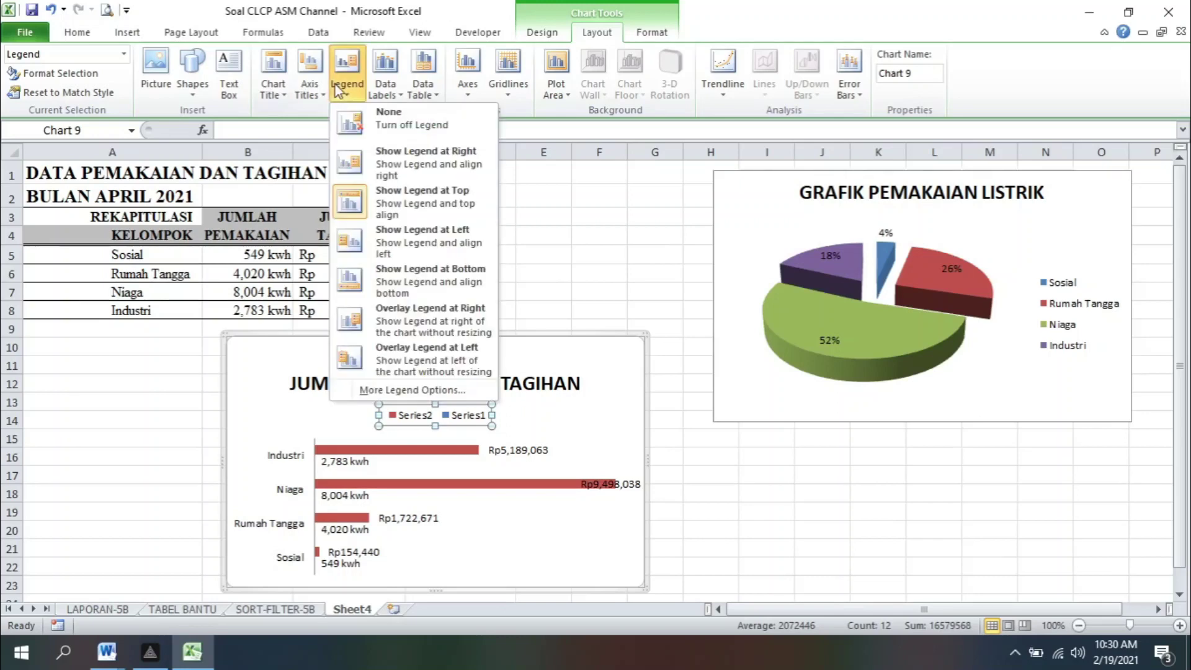
# Step: Set the usage and bills bar chart's legend to None
pyautogui.click(452, 127)
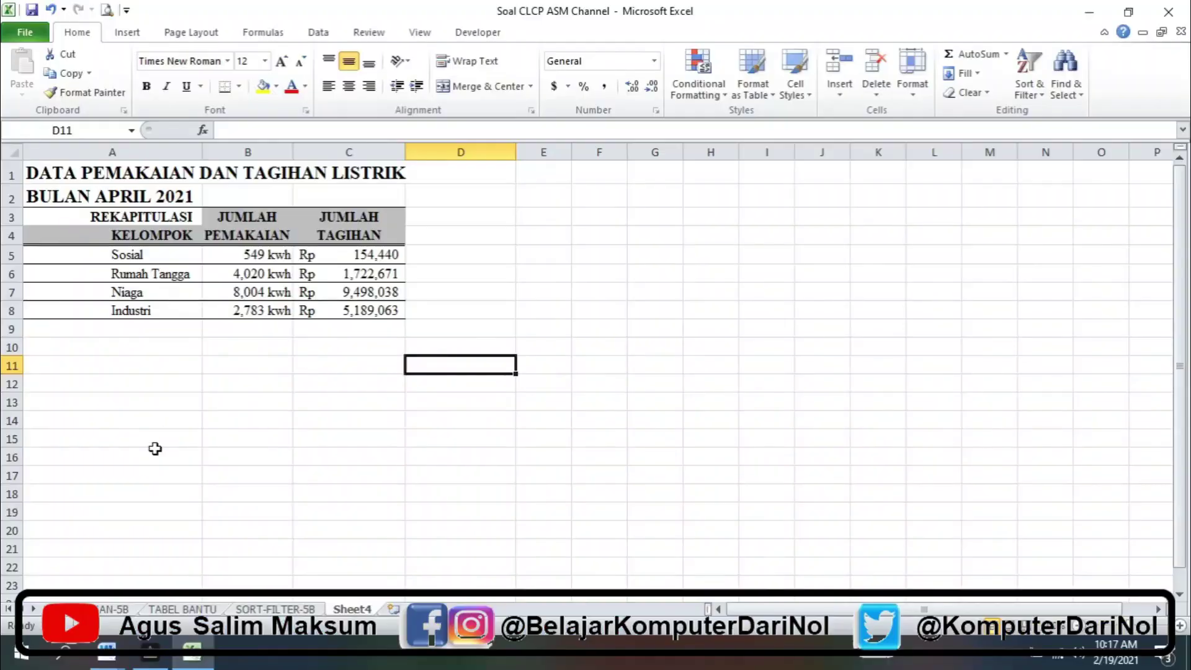
pyautogui.click(134, 367)
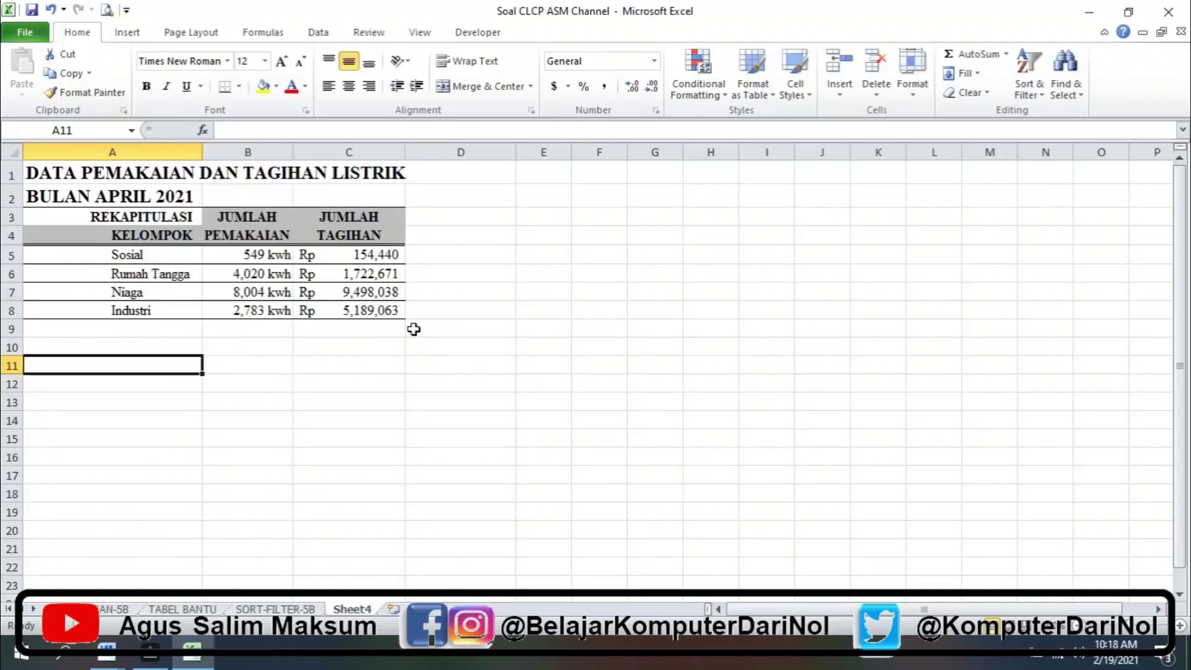
pyautogui.click(255, 273)
pyautogui.click(276, 251)
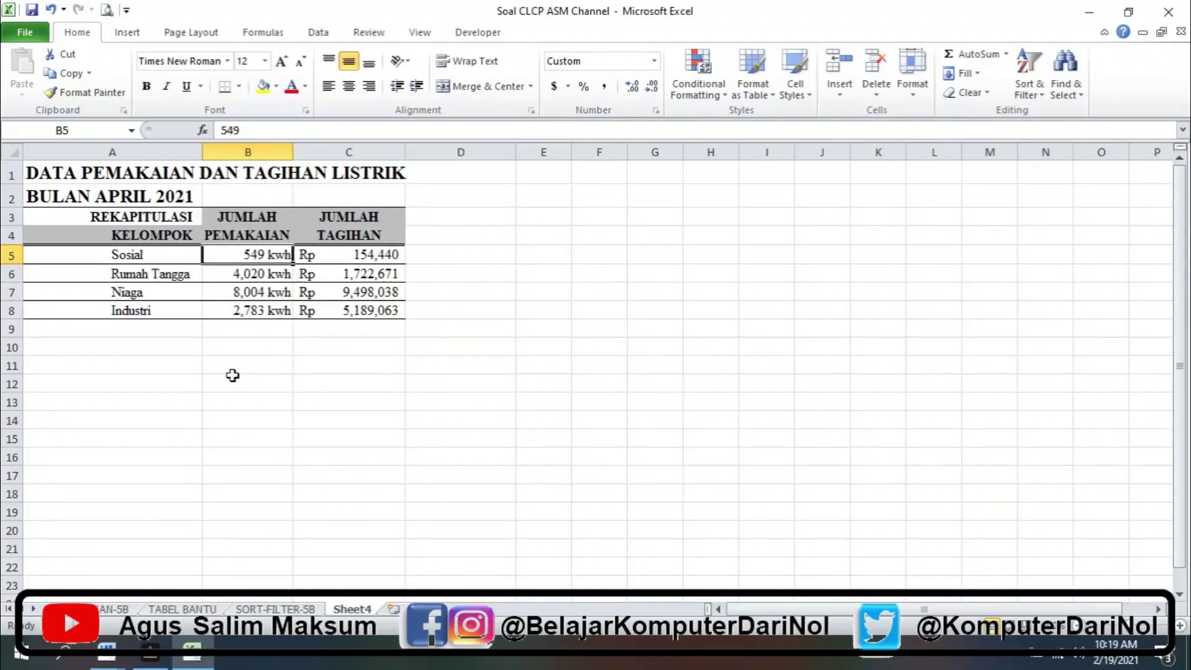
pyautogui.click(170, 350)
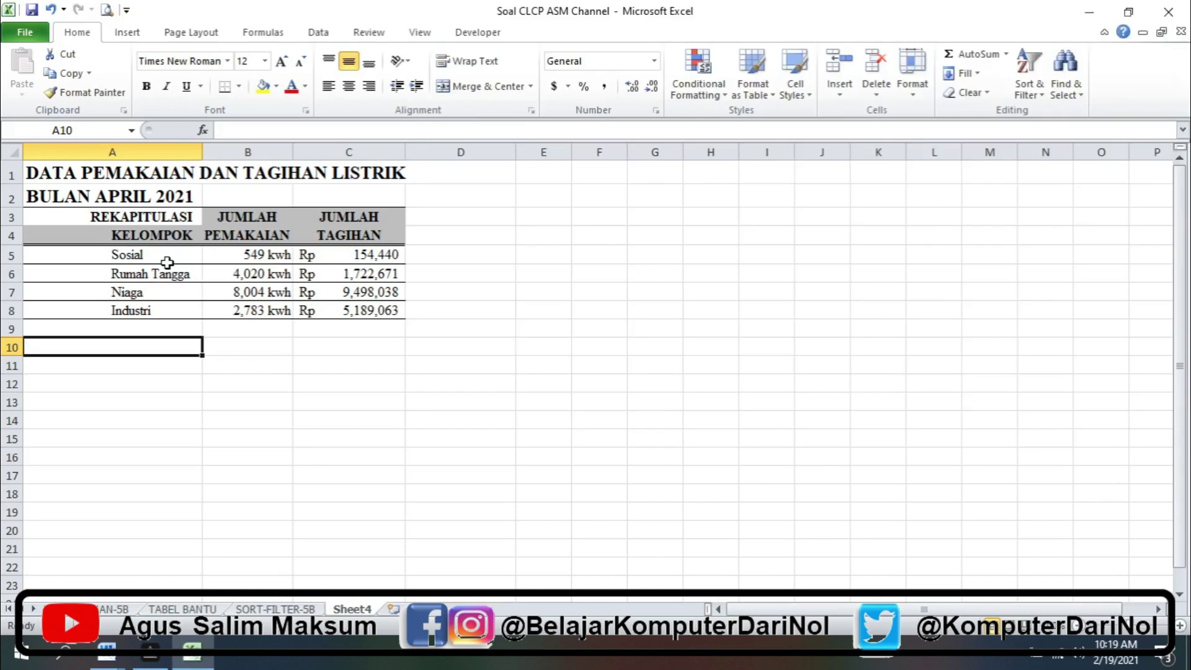
# Step: Select range A5:B8, the categories Sosial to Industri with their kWh usage
pyautogui.click(248, 219)
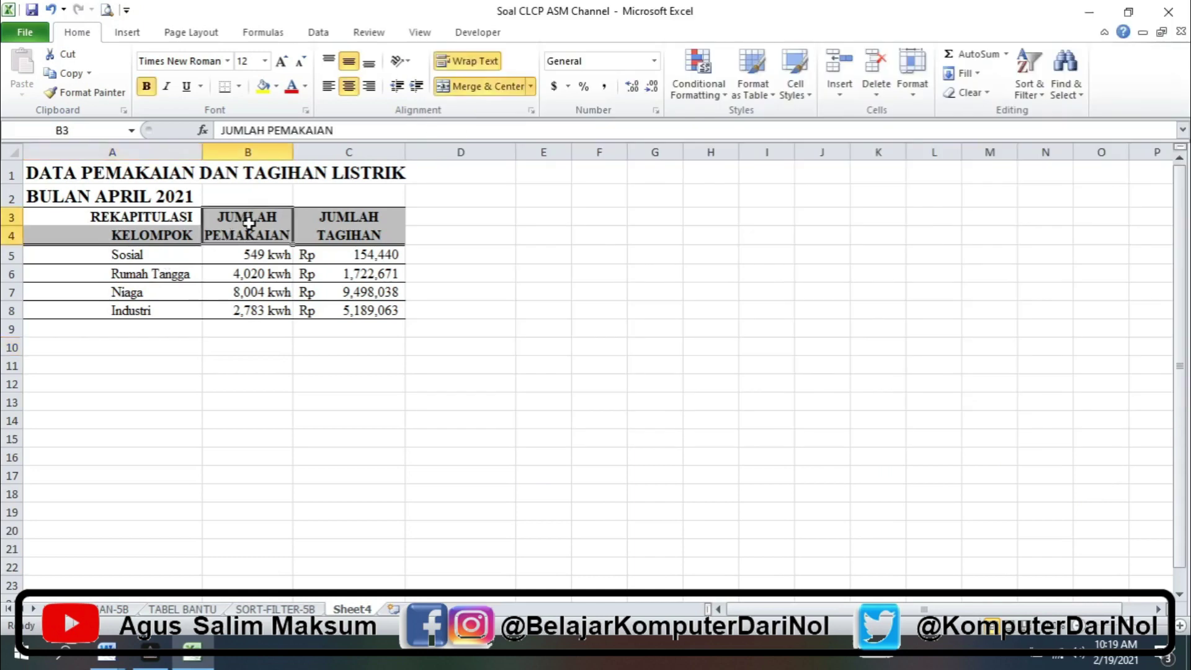
pyautogui.moveTo(245, 228); pyautogui.dragTo(247, 313)
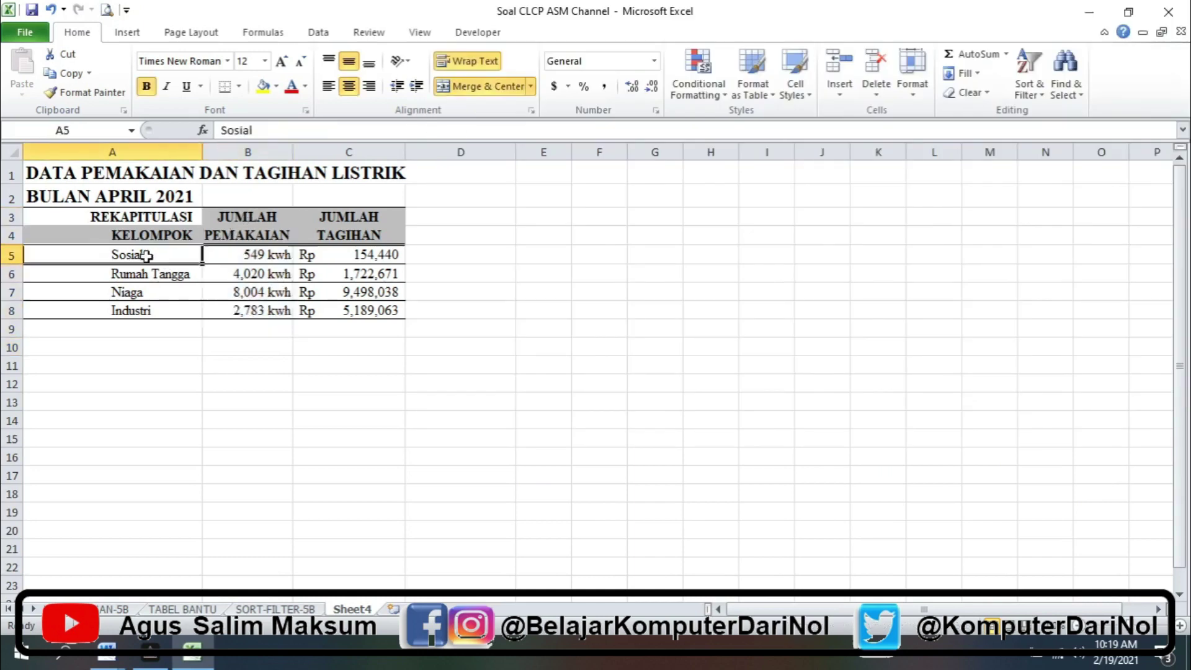
pyautogui.moveTo(146, 255); pyautogui.dragTo(145, 311)
pyautogui.moveTo(245, 232); pyautogui.dragTo(246, 315)
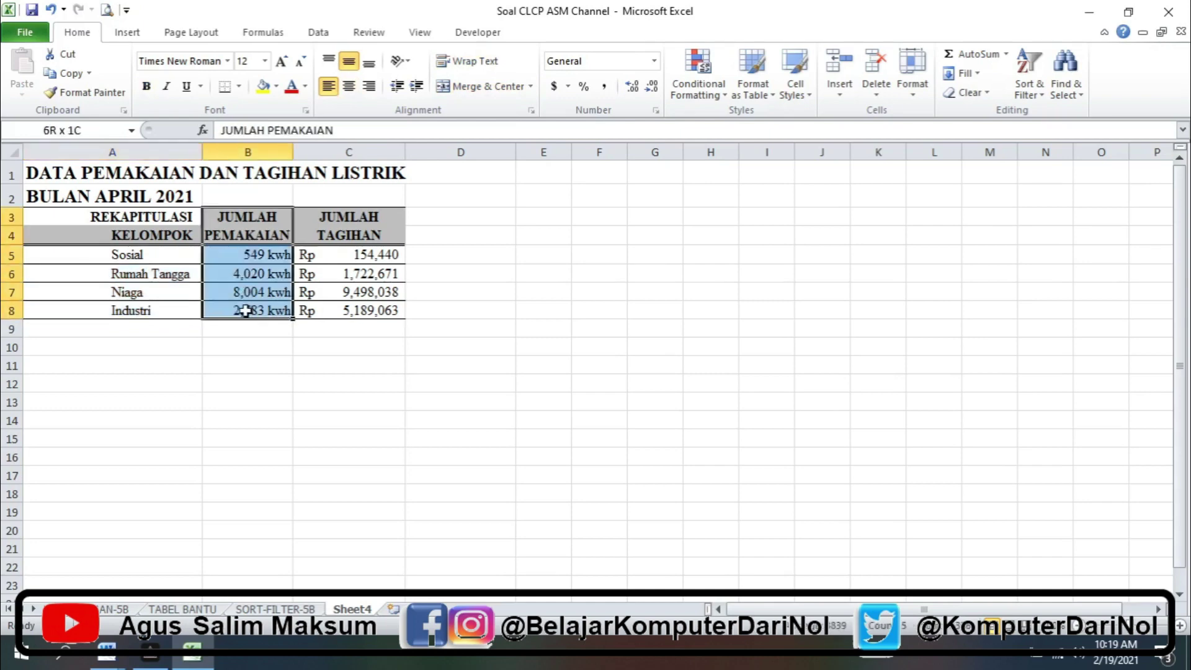
pyautogui.moveTo(146, 253); pyautogui.dragTo(144, 312)
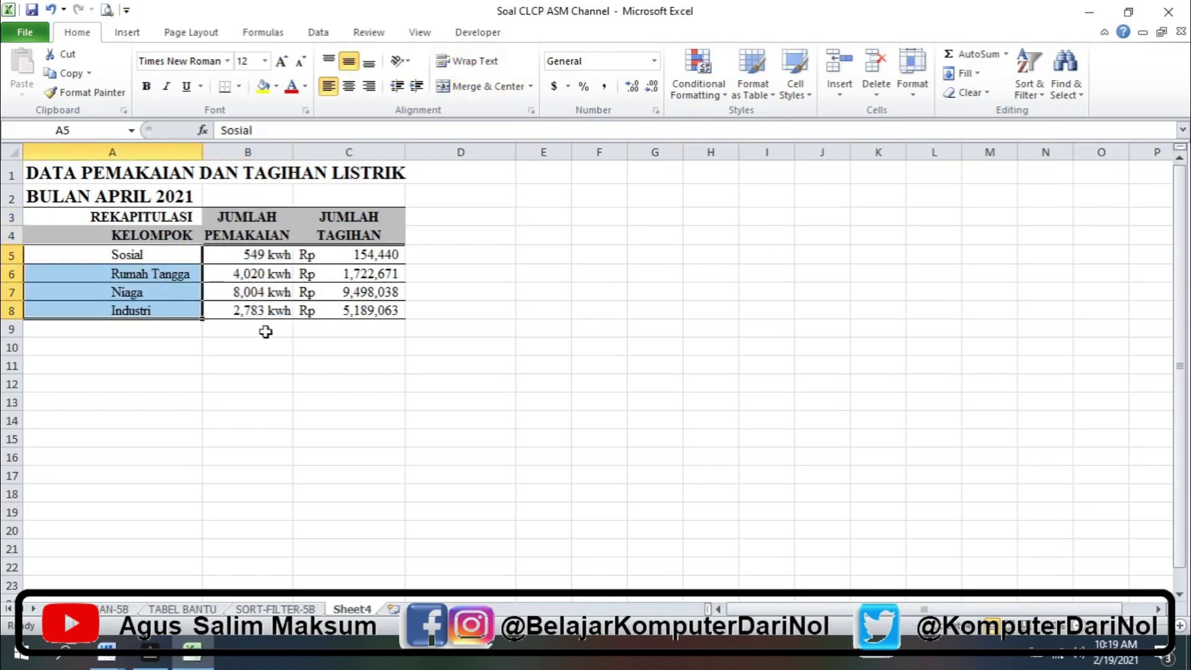
pyautogui.click(273, 359)
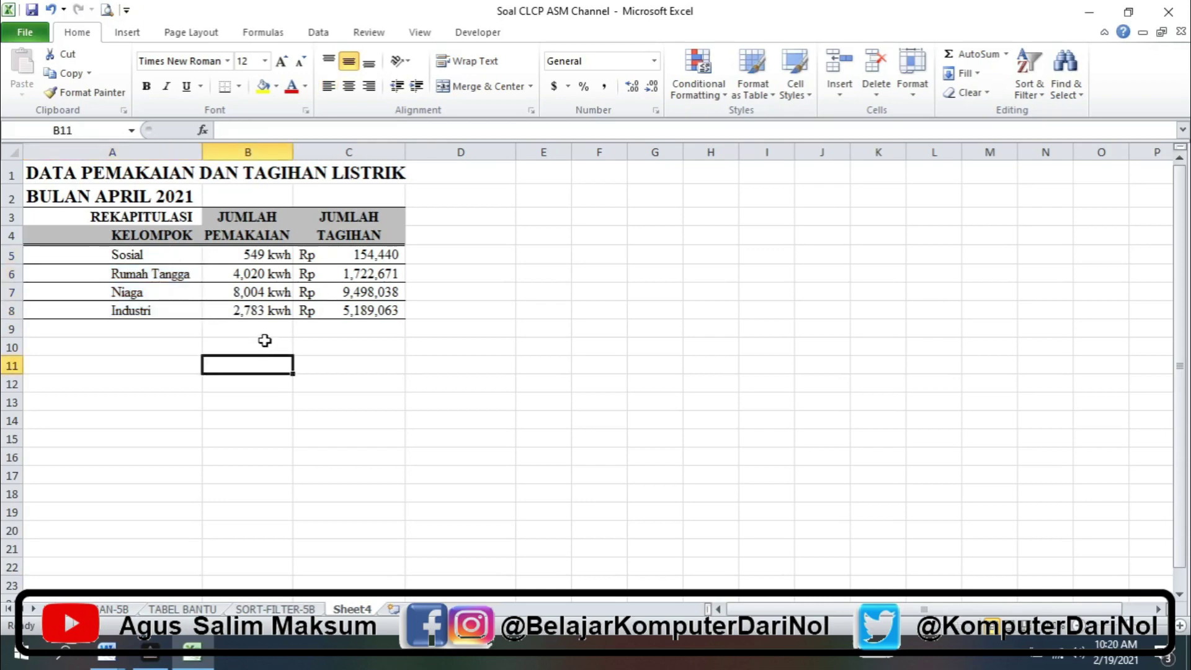
pyautogui.click(129, 257)
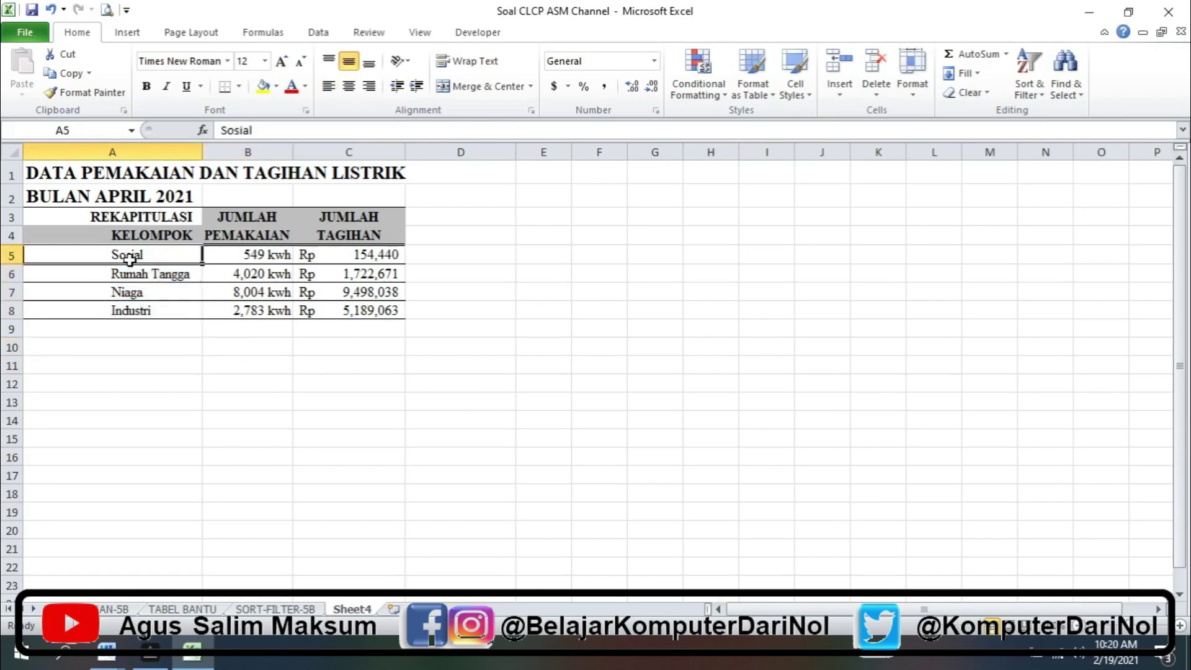
pyautogui.moveTo(129, 260); pyautogui.dragTo(239, 328)
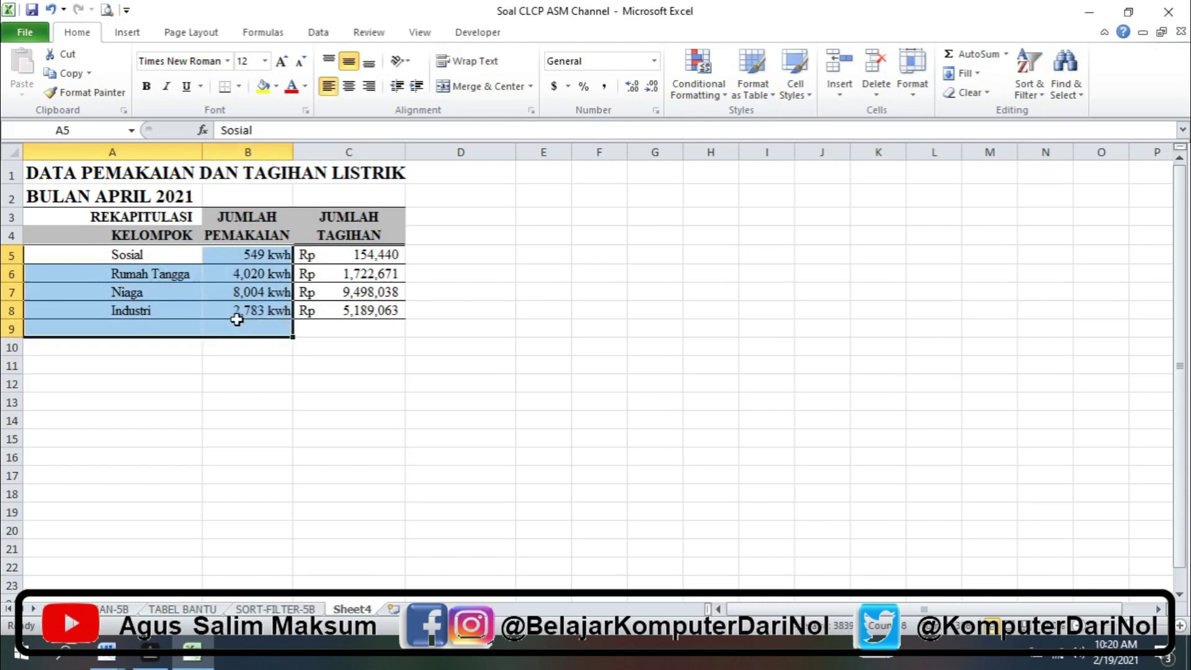
pyautogui.moveTo(140, 256); pyautogui.dragTo(268, 309)
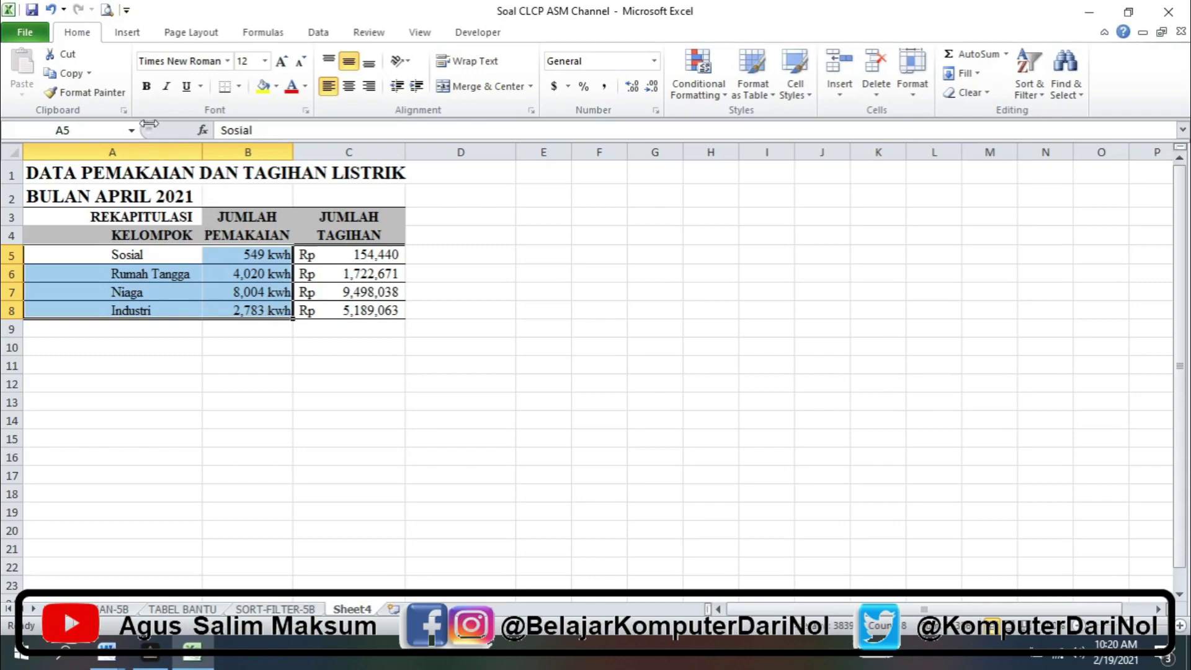
pyautogui.click(126, 34)
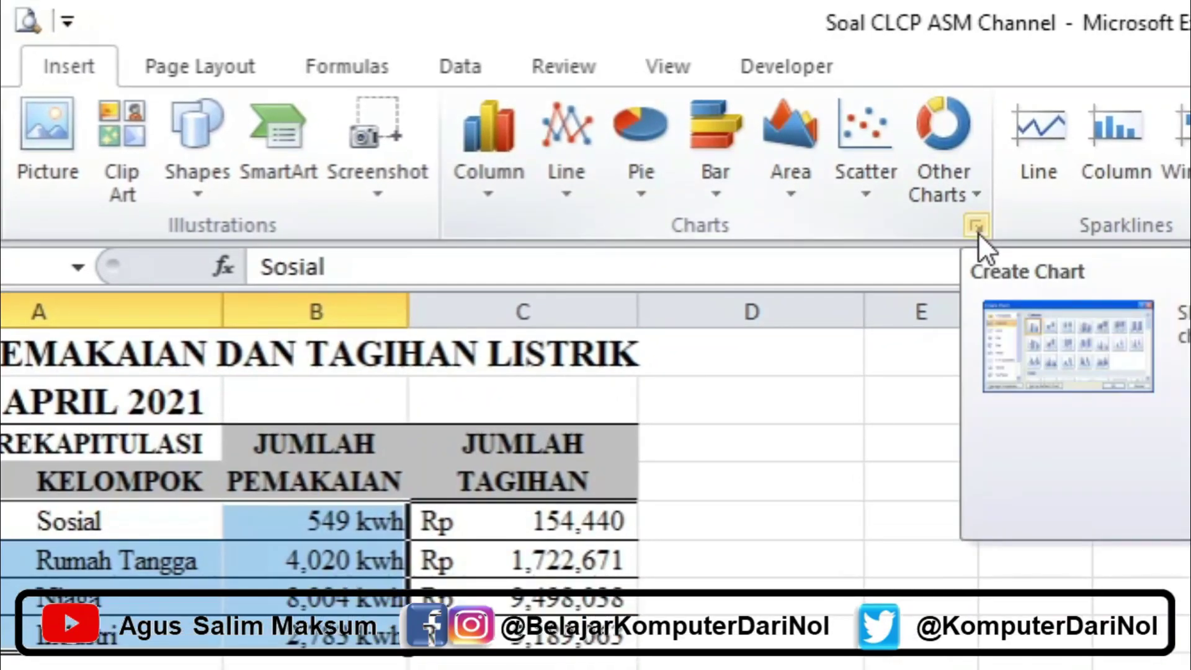
# Step: Insert an Exploded pie in 3-D chart from the Insert Chart dialog
pyautogui.click(978, 233)
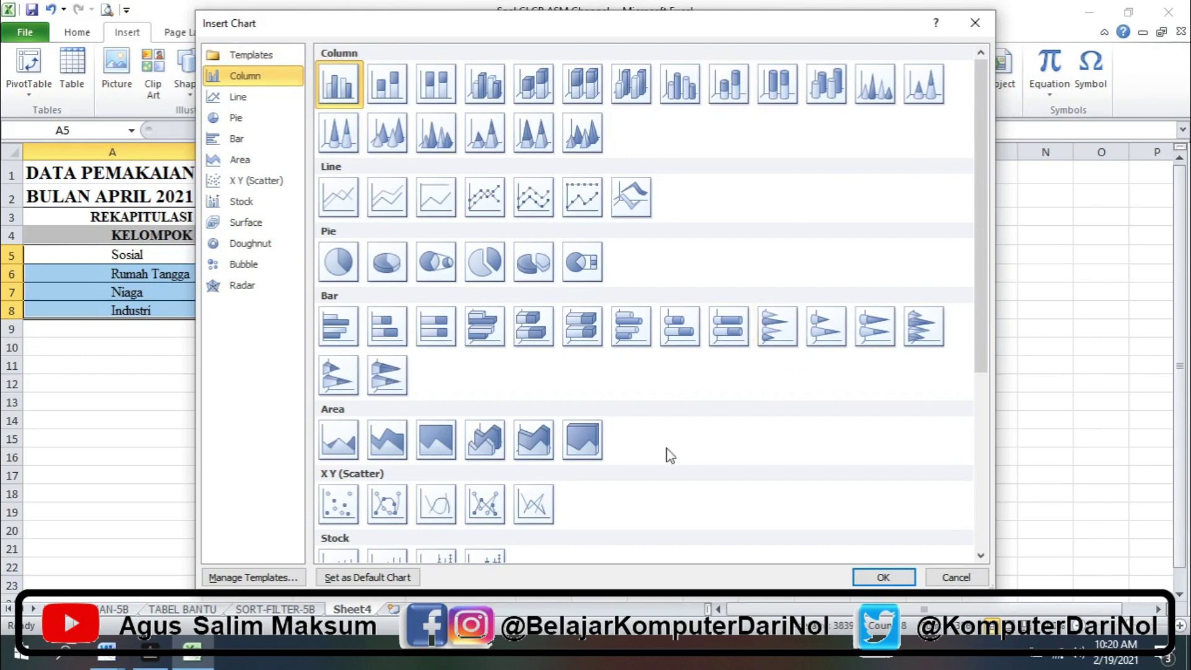
pyautogui.moveTo(977, 227); pyautogui.dragTo(997, 152)
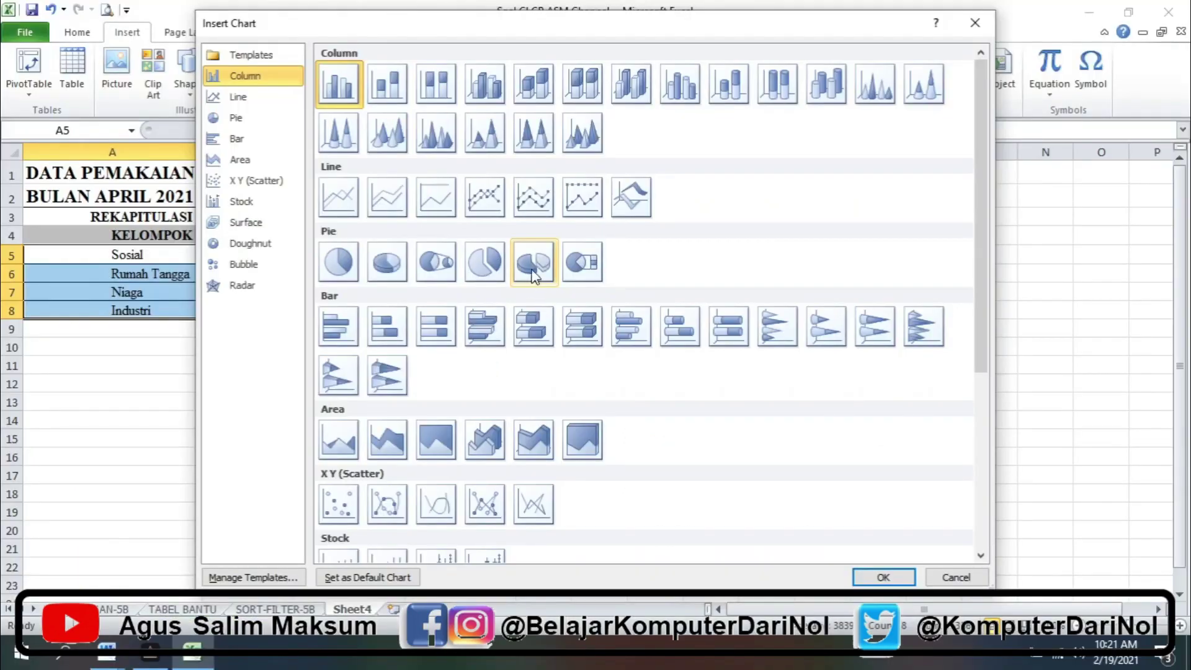
pyautogui.click(533, 273)
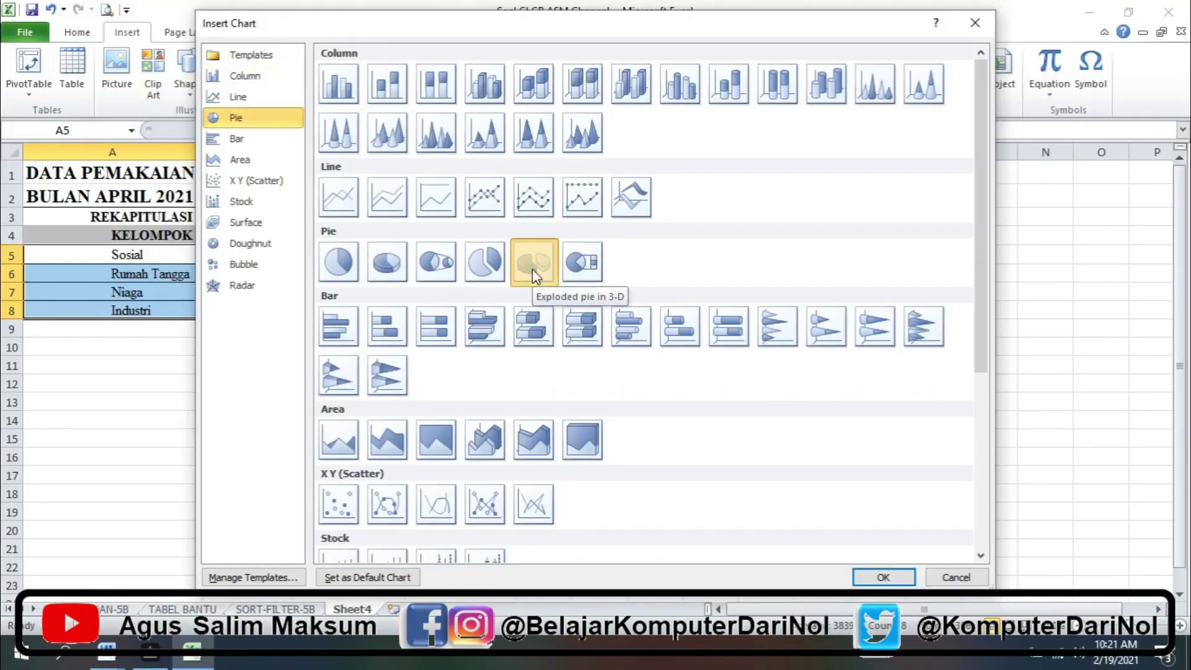
pyautogui.click(882, 578)
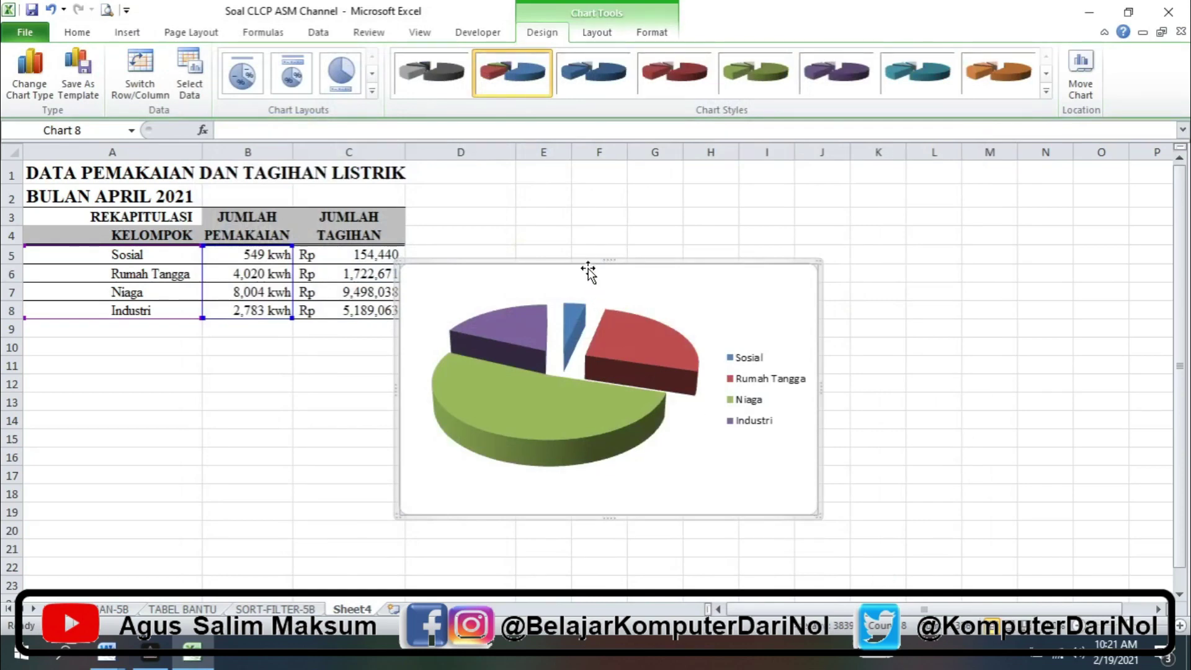
# Step: Drag the pie chart right of the recap table with its top near row 2
pyautogui.moveTo(589, 268); pyautogui.dragTo(622, 263)
pyautogui.moveTo(652, 217); pyautogui.dragTo(638, 202)
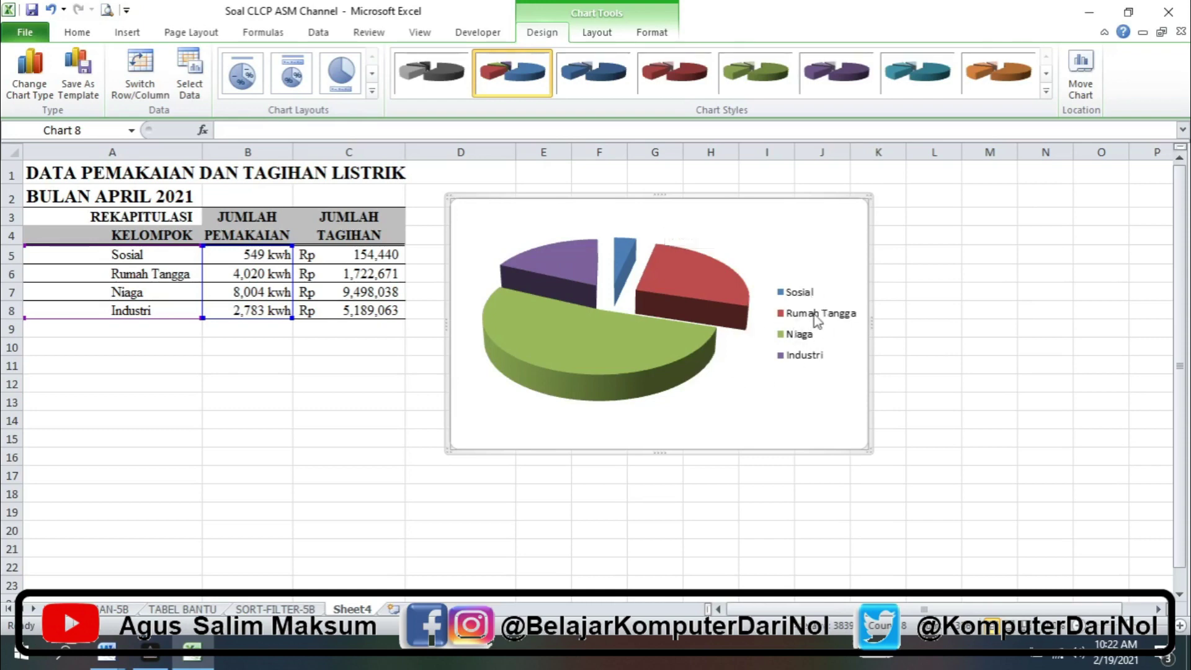
pyautogui.click(802, 329)
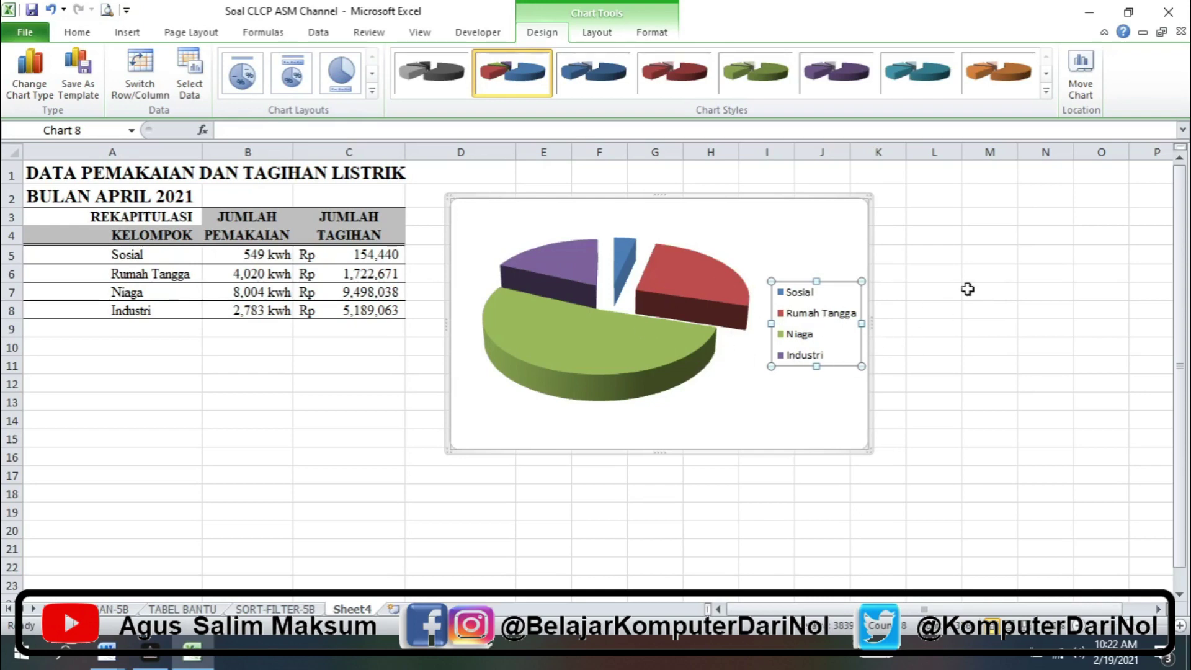
pyautogui.click(707, 202)
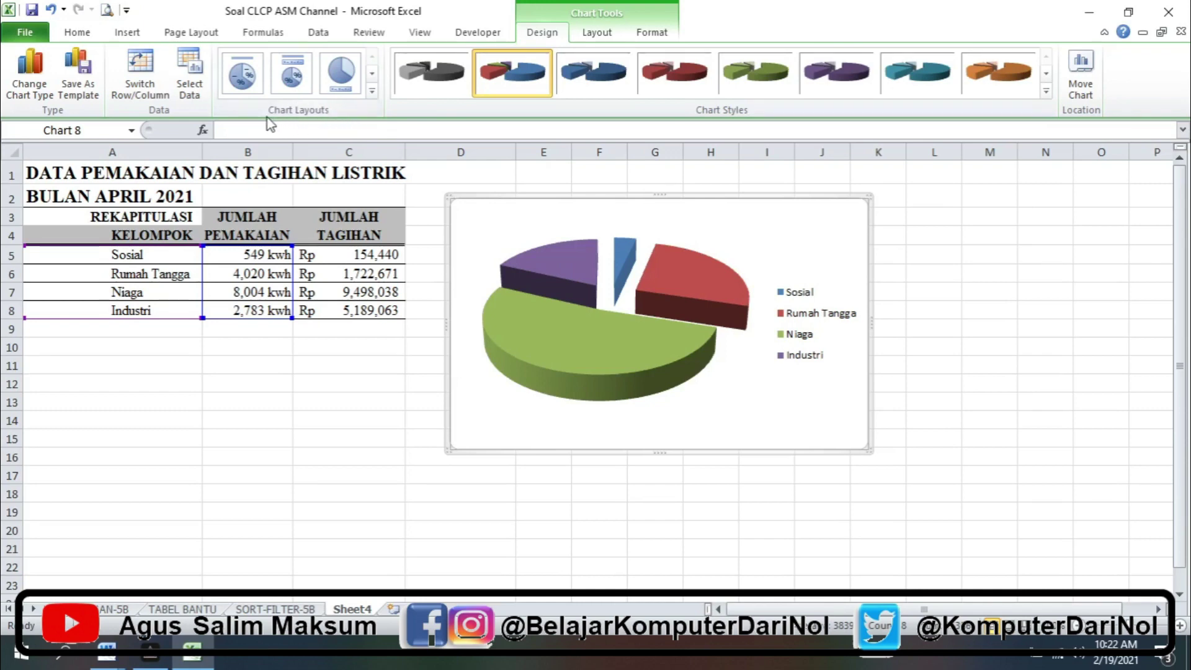
# Step: Apply chart Layout 2 for a top legend and percentage-only slice labels
pyautogui.click(372, 92)
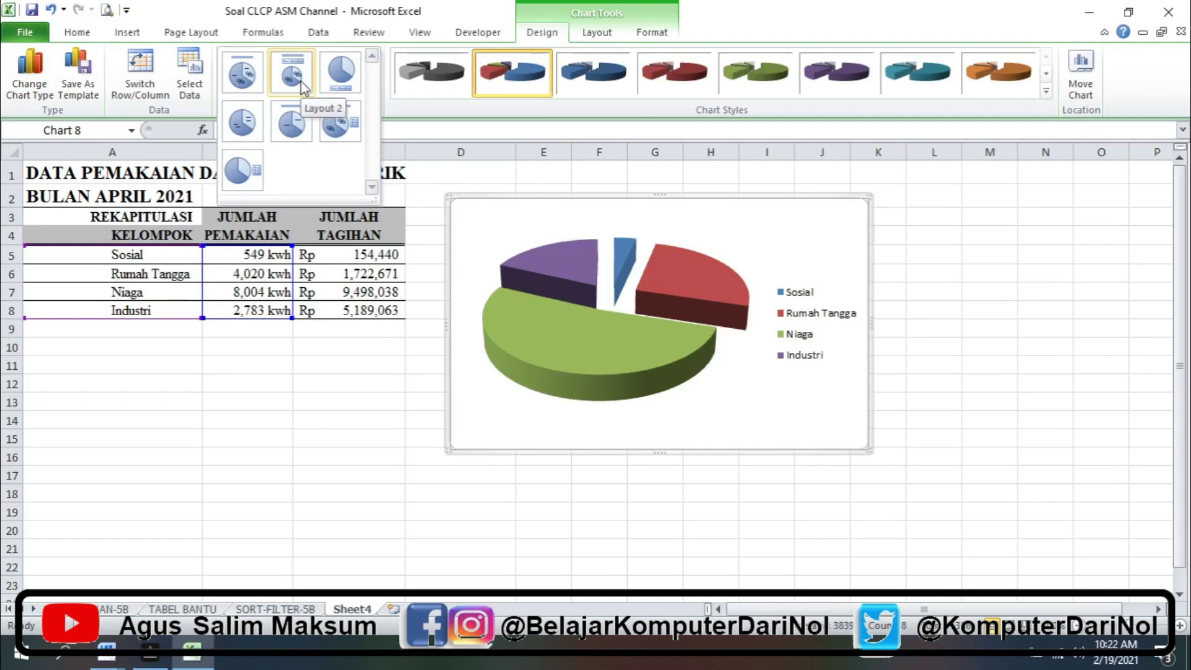
pyautogui.click(242, 74)
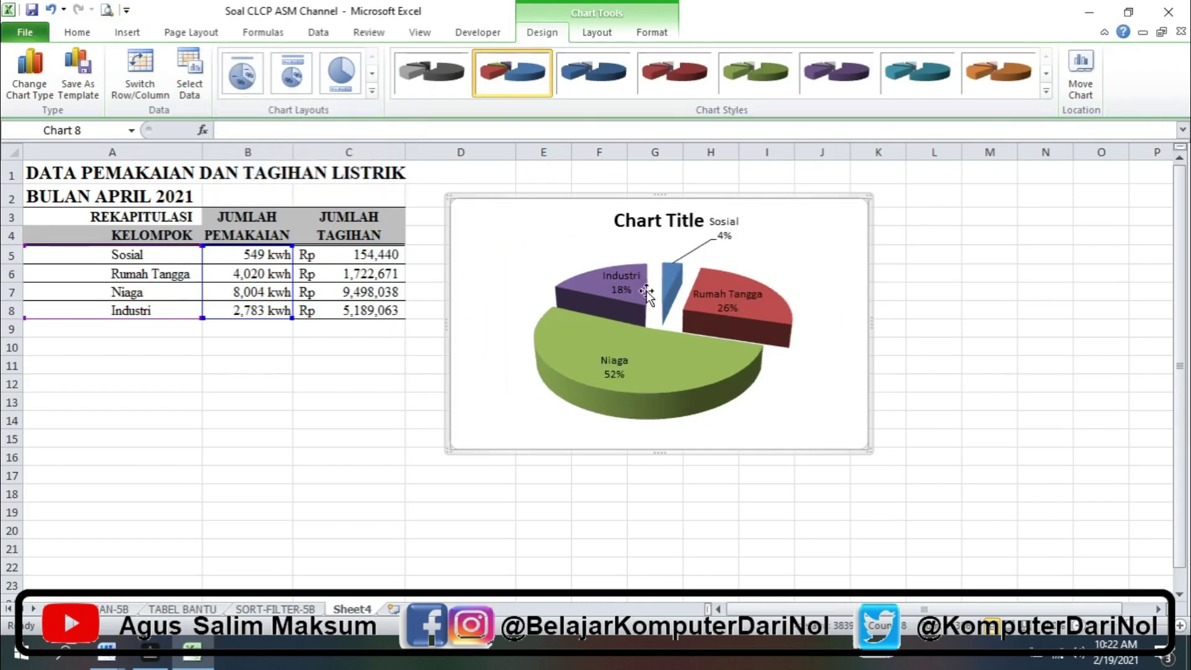
pyautogui.click(374, 95)
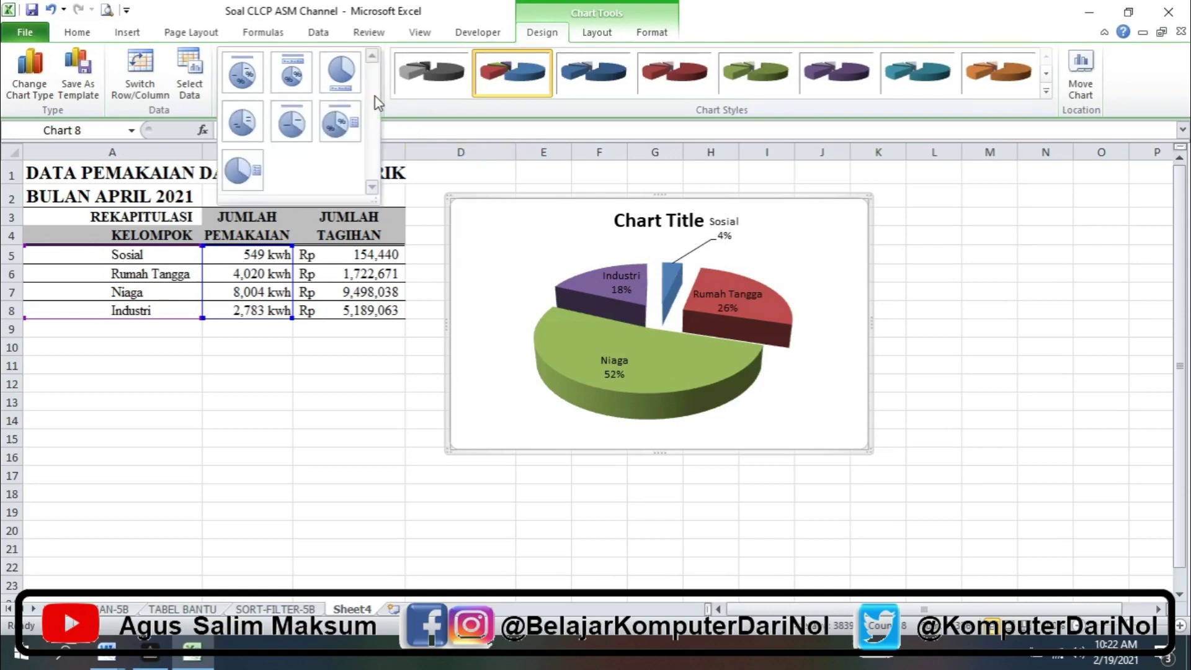
pyautogui.click(292, 81)
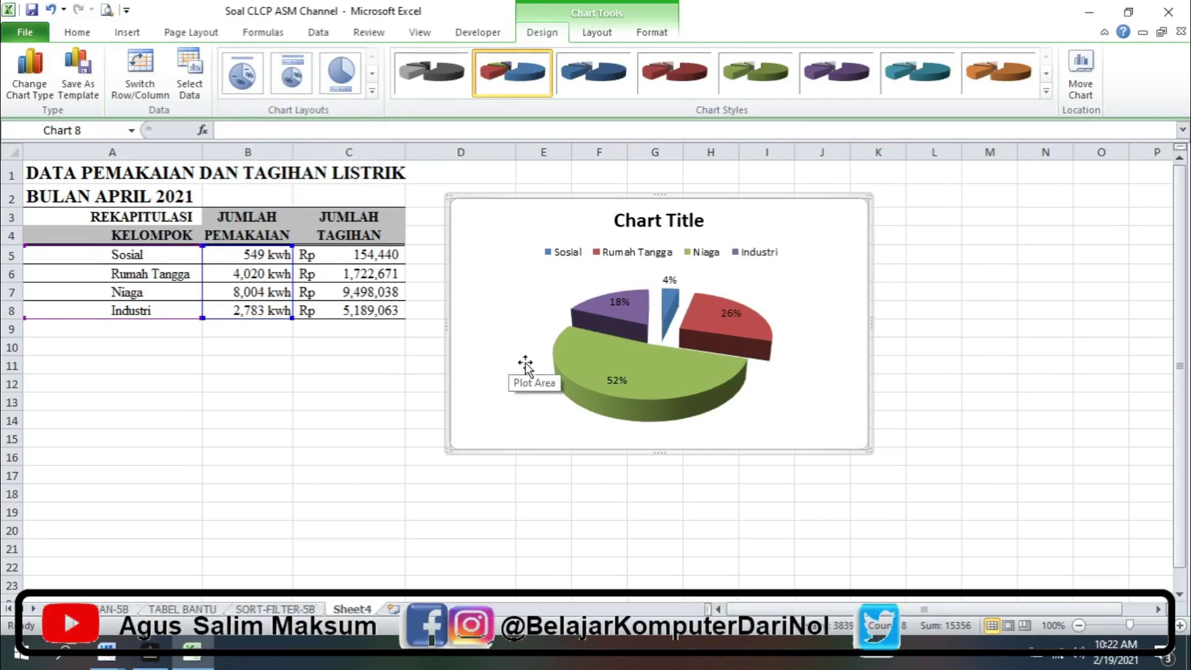
pyautogui.click(690, 251)
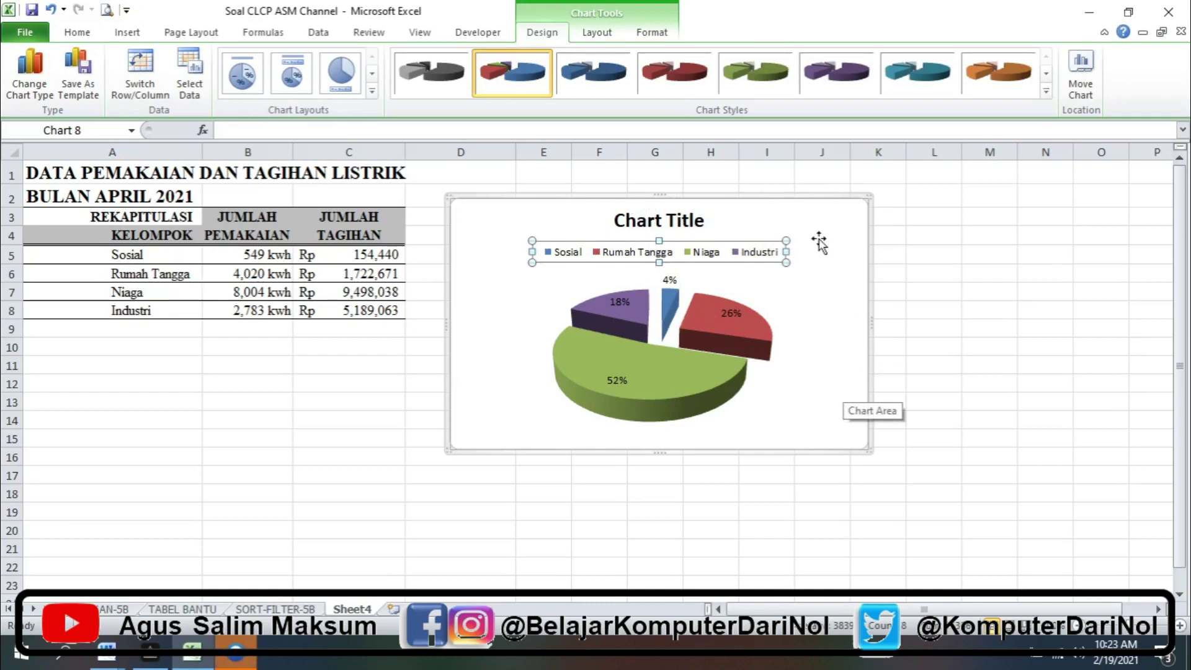
# Step: Place the pie chart title above the chart and retitle it 'GRAFIK PEMAKAIAN LISTRIK'
pyautogui.click(605, 45)
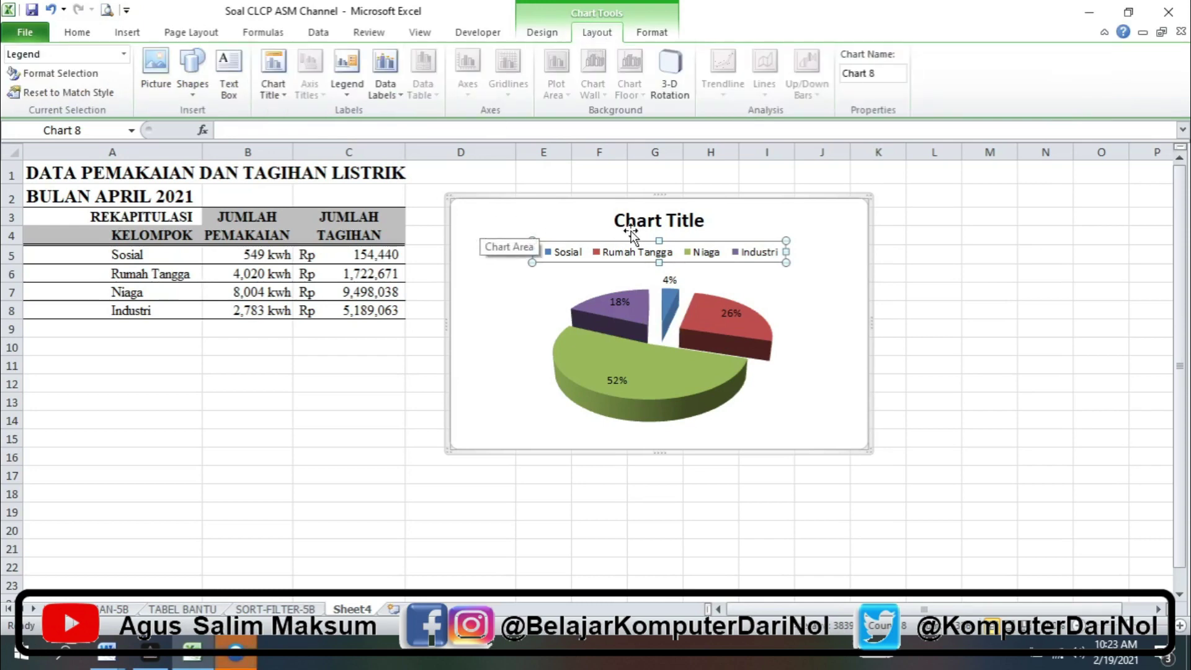
pyautogui.click(553, 206)
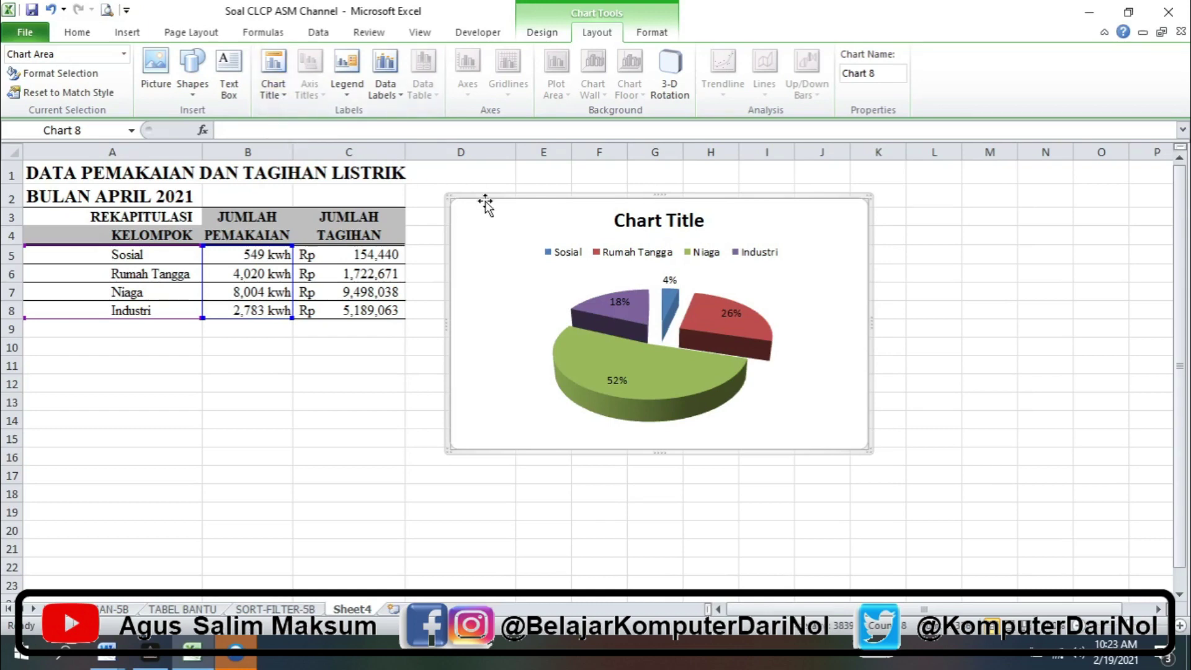
pyautogui.click(277, 94)
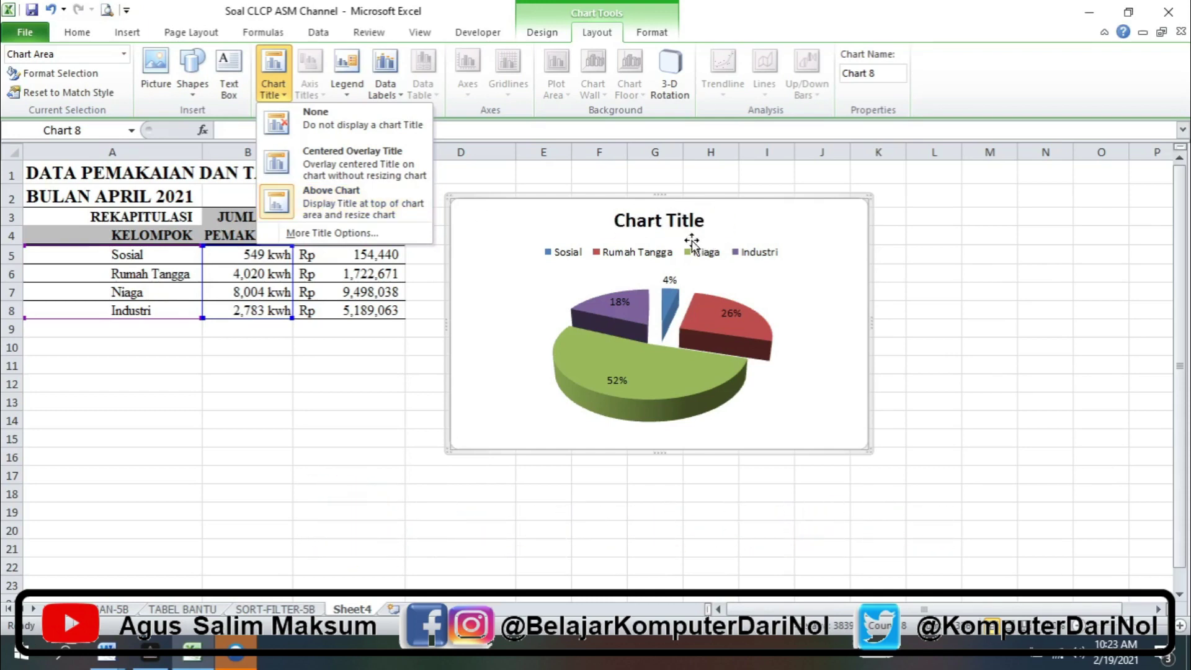
pyautogui.click(661, 225)
pyautogui.click(704, 221)
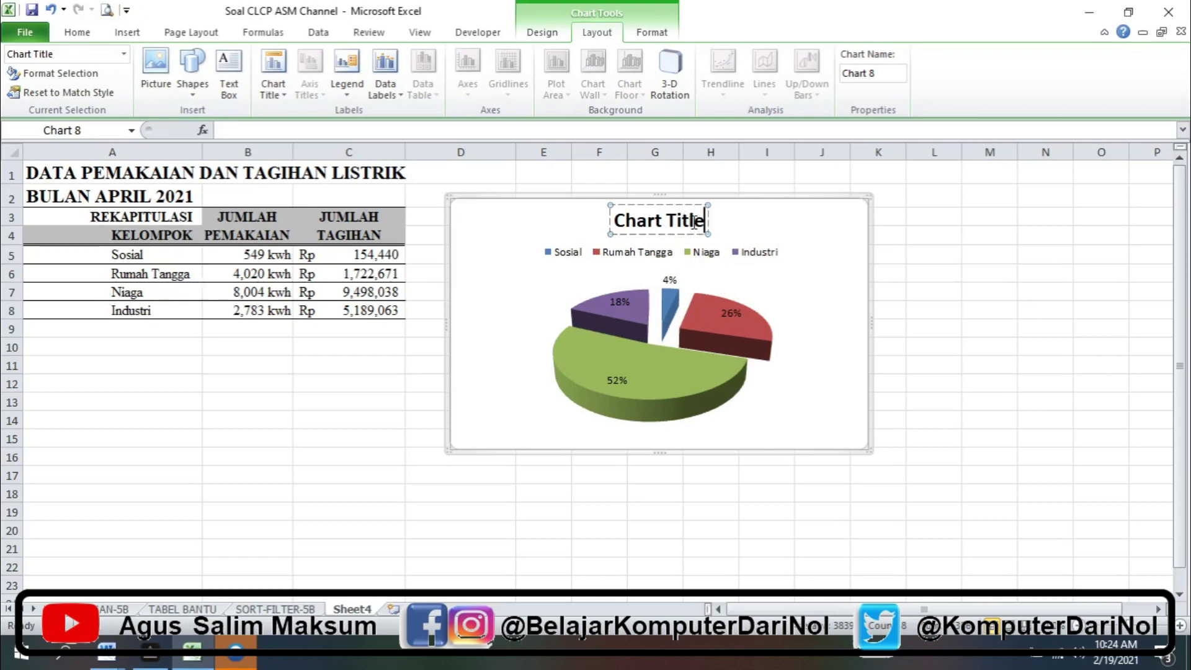
pyautogui.press('BackSpace')
pyautogui.press('BackSpace')
pyautogui.press('BackSpace')
pyautogui.press('BackSpace')
pyautogui.press('BackSpace')
pyautogui.press('BackSpace')
pyautogui.press('BackSpace')
pyautogui.press('BackSpace')
pyautogui.press('BackSpace')
pyautogui.press('BackSpace')
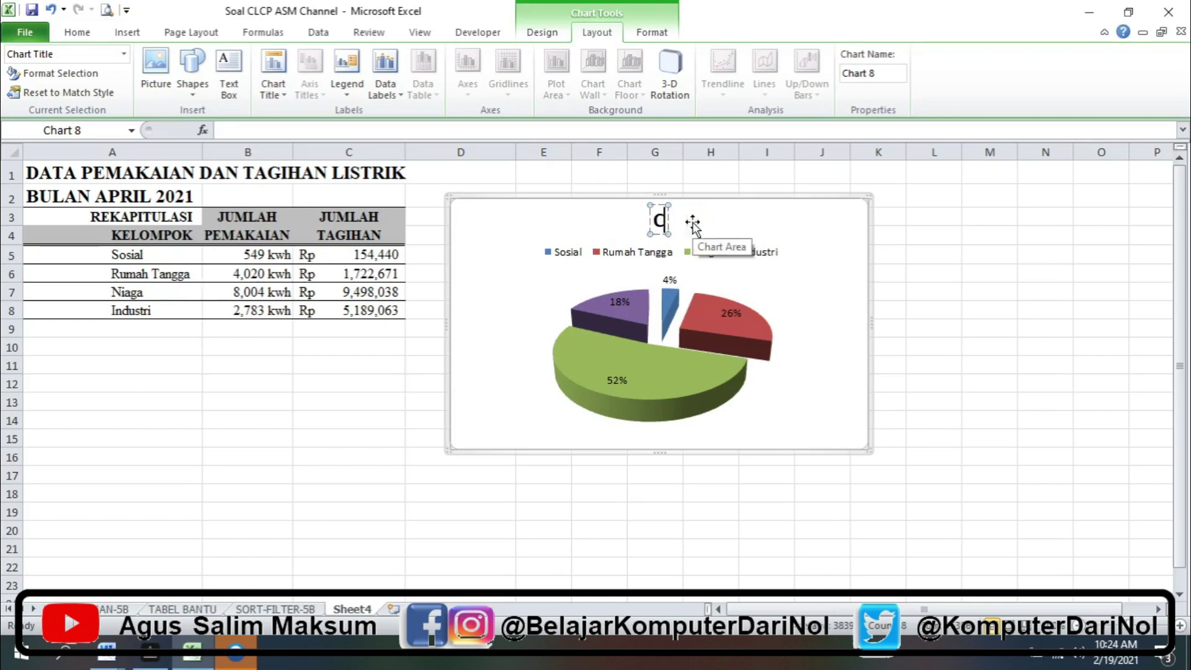
pyautogui.press('BackSpace')
pyautogui.write('g')
pyautogui.click(693, 251)
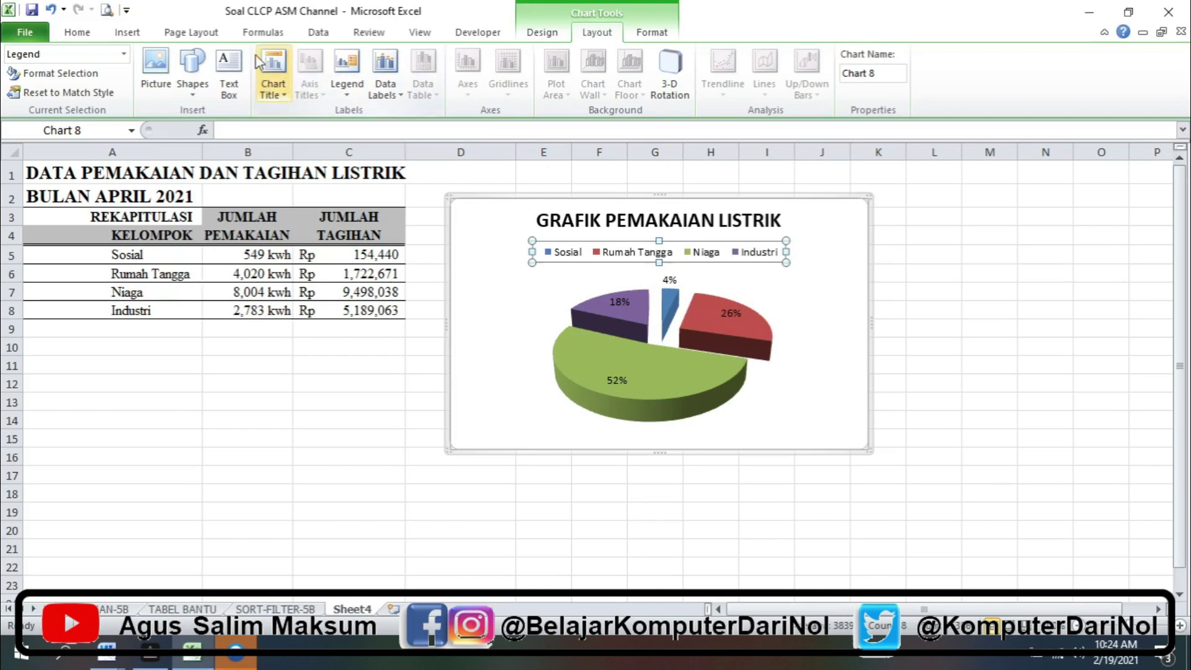
# Step: Try the Right, Left and Bottom positions for the pie chart's legend
pyautogui.click(345, 88)
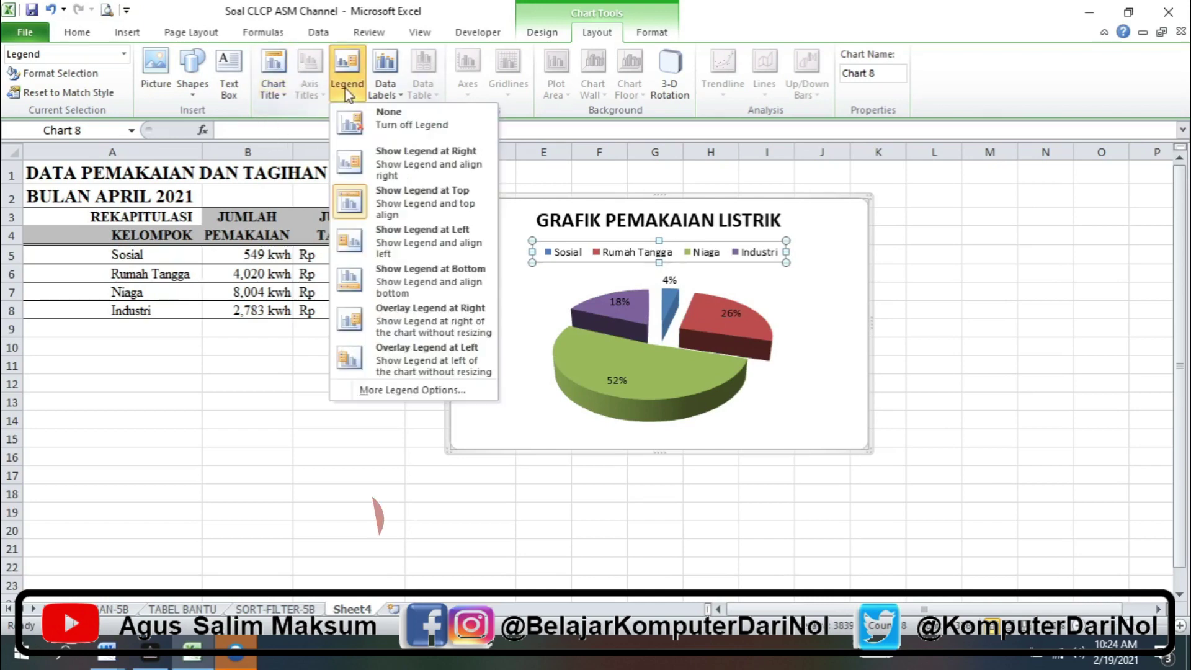
pyautogui.click(730, 255)
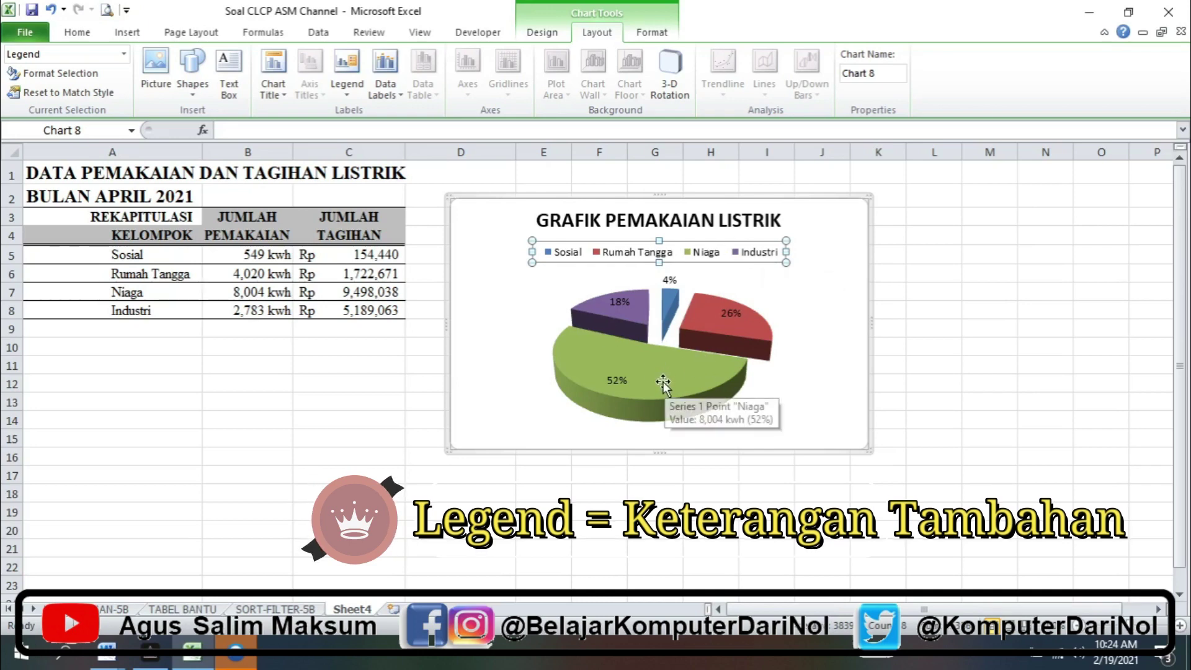
pyautogui.click(347, 81)
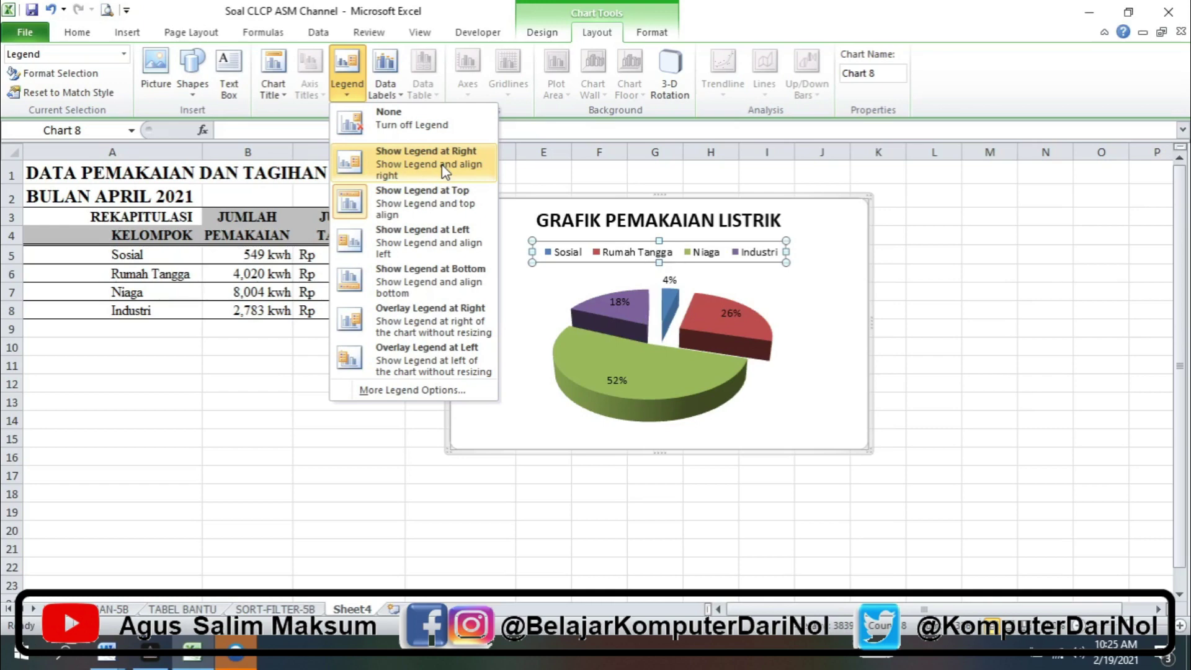
pyautogui.click(444, 171)
pyautogui.click(358, 82)
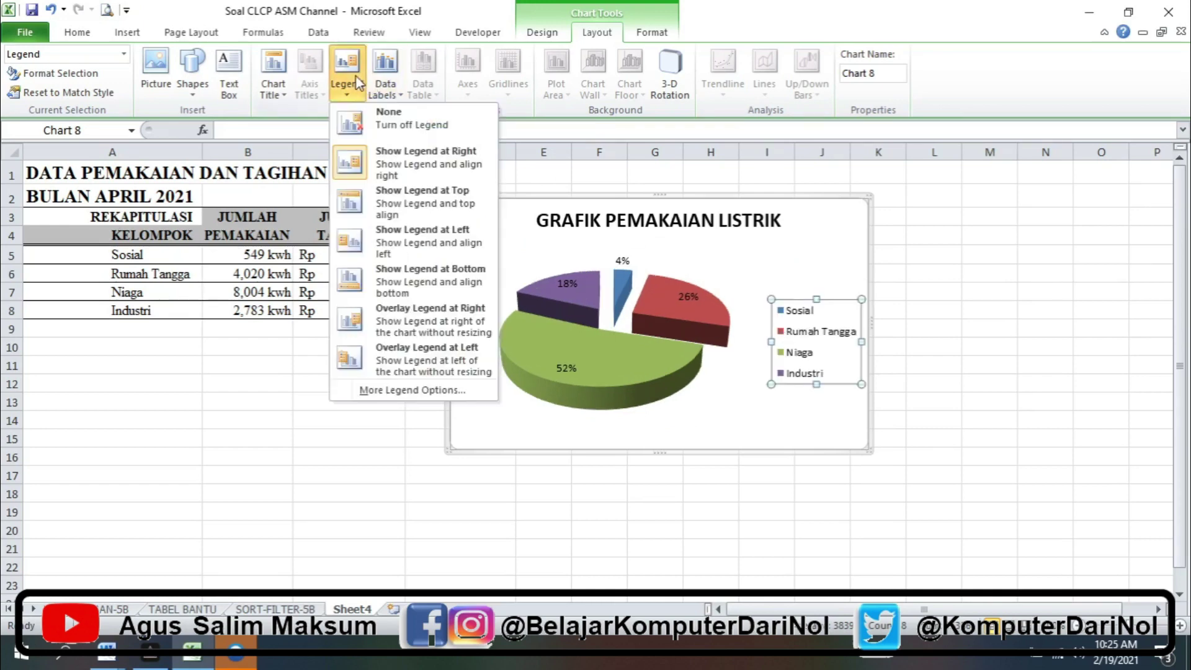
pyautogui.click(411, 241)
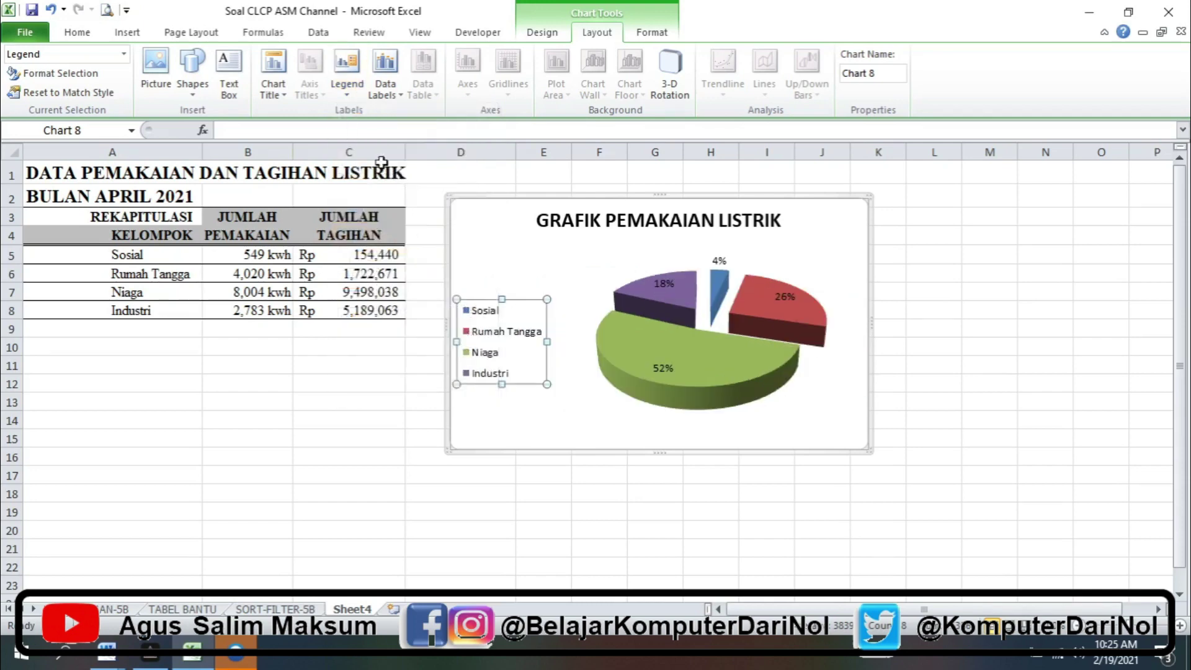
pyautogui.click(347, 79)
pyautogui.click(419, 287)
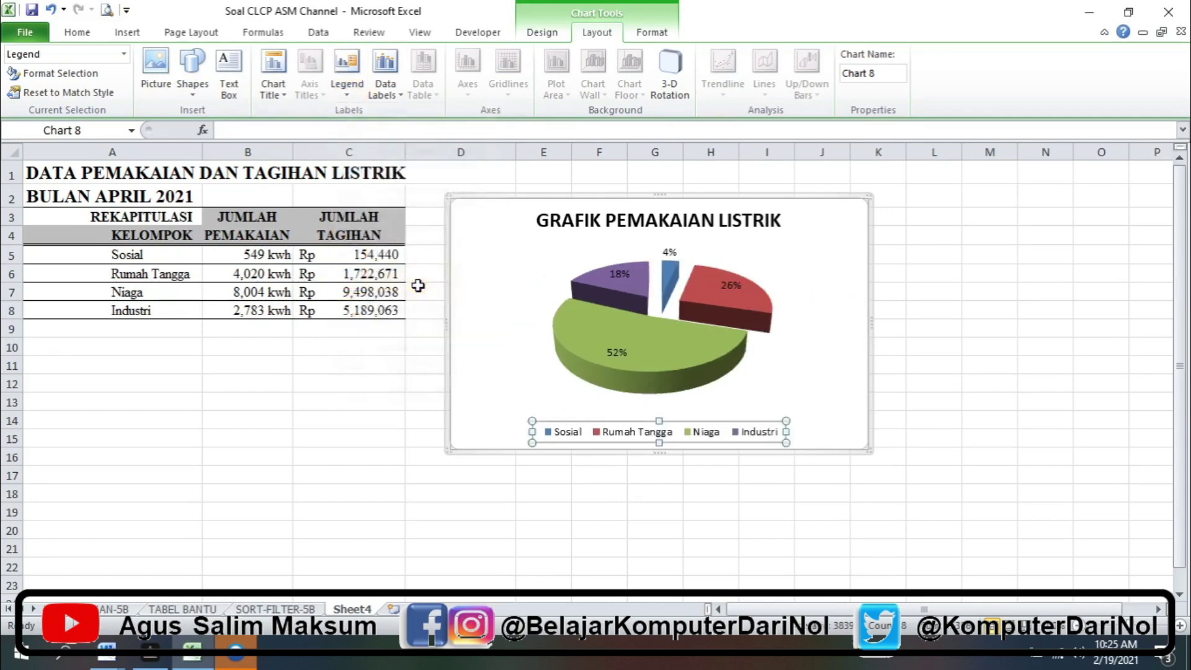
# Step: Try Overlay Right and Overlay Left legends, then settle on Show Legend at Right
pyautogui.click(347, 87)
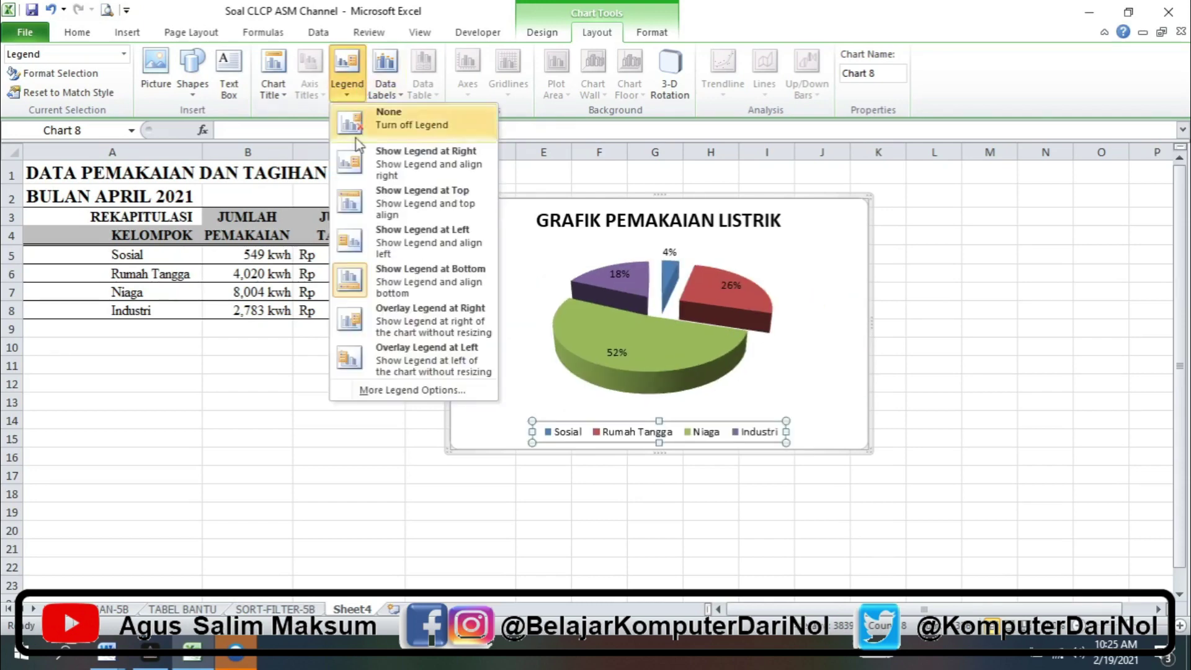
pyautogui.click(402, 328)
pyautogui.click(349, 93)
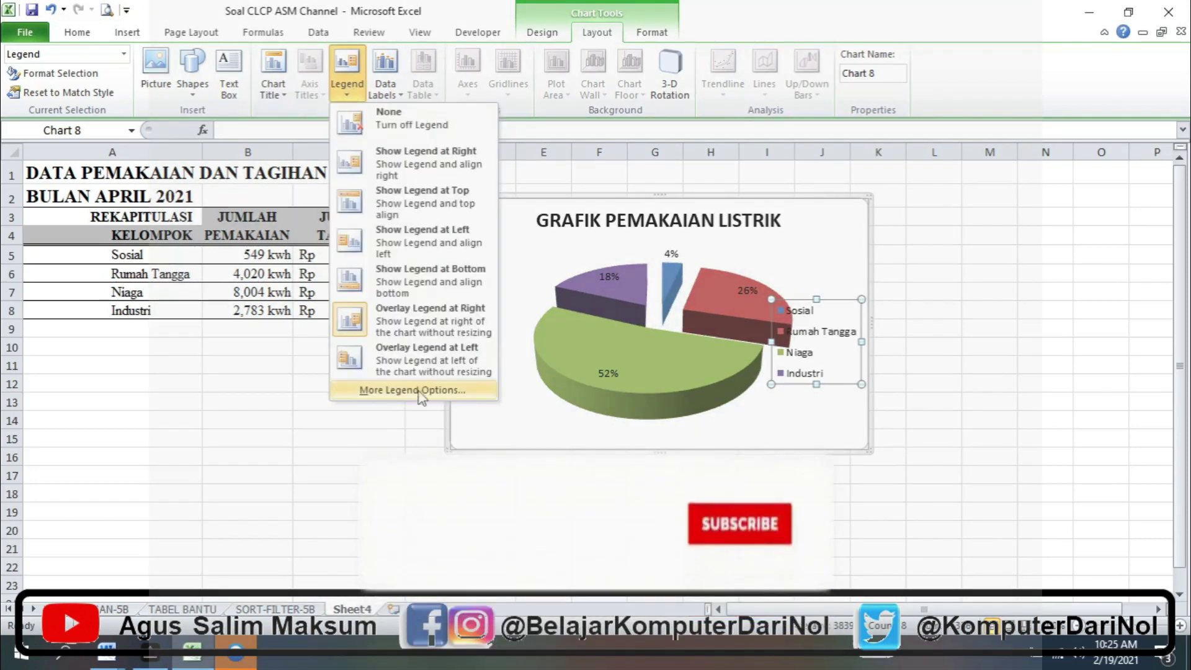
pyautogui.click(382, 359)
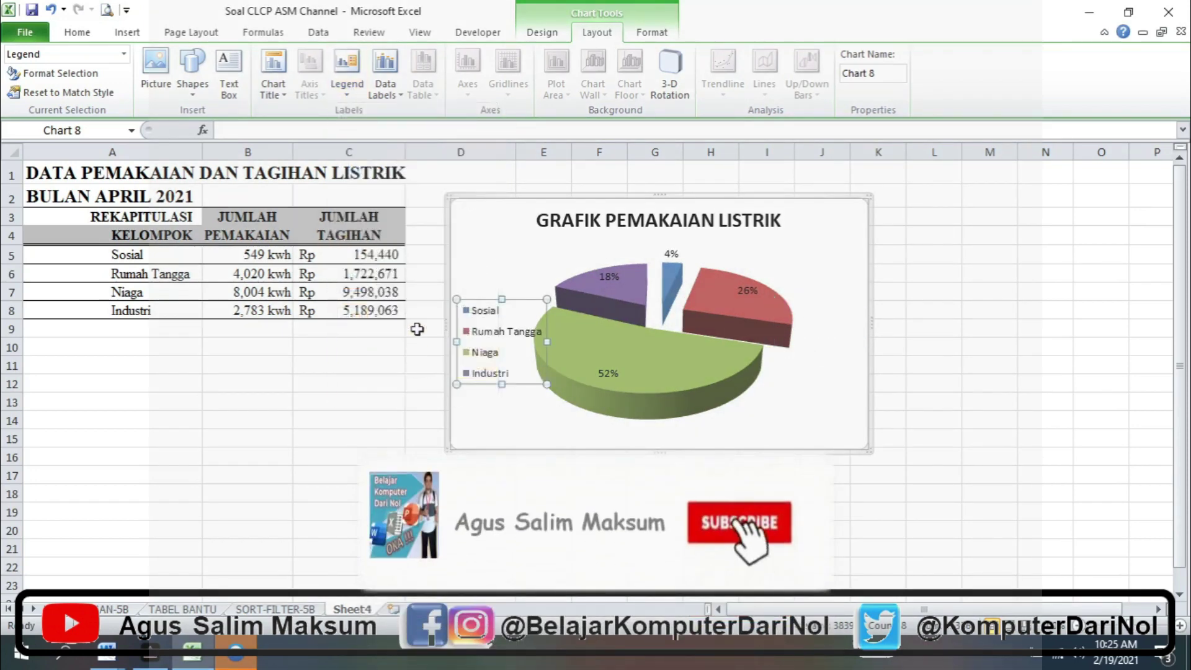
pyautogui.click(389, 88)
pyautogui.click(349, 89)
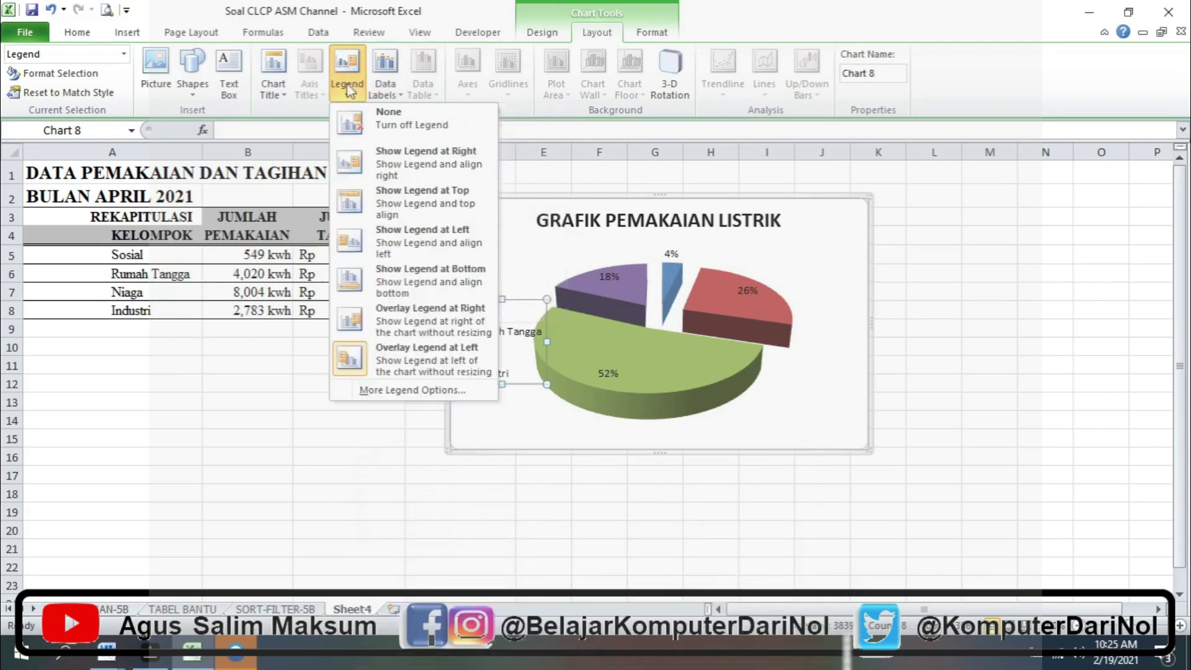
pyautogui.click(426, 162)
pyautogui.click(543, 456)
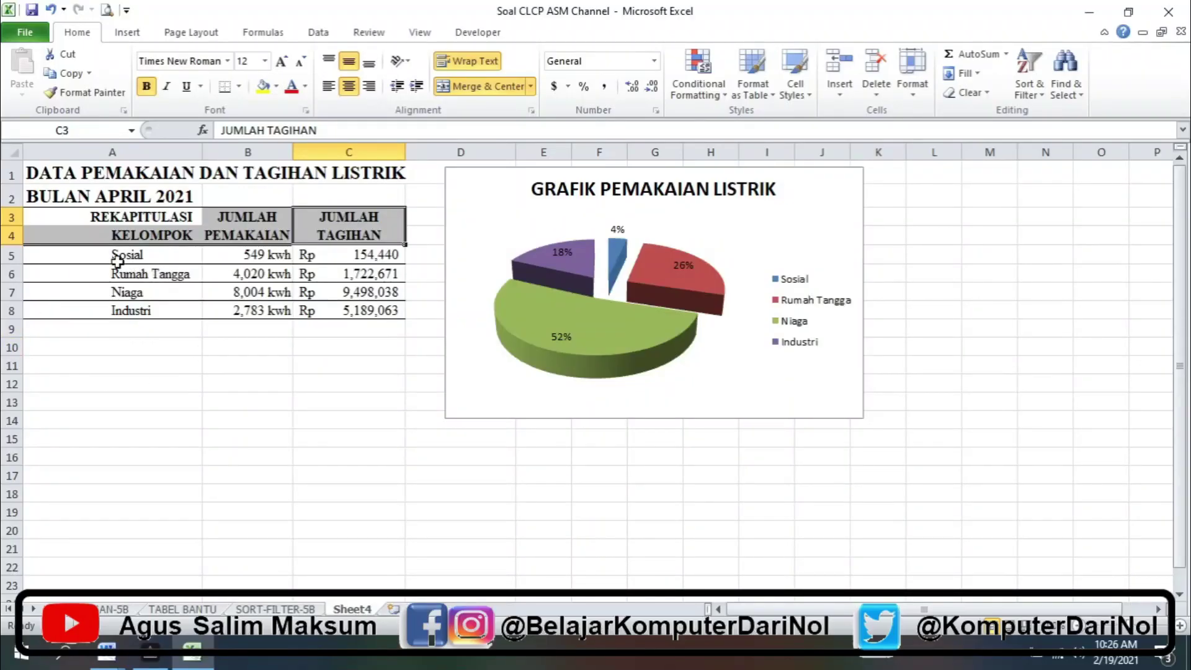
# Step: Select range A5:C8 covering Sosial to Industri with usage and bill columns
pyautogui.moveTo(118, 261); pyautogui.dragTo(331, 309)
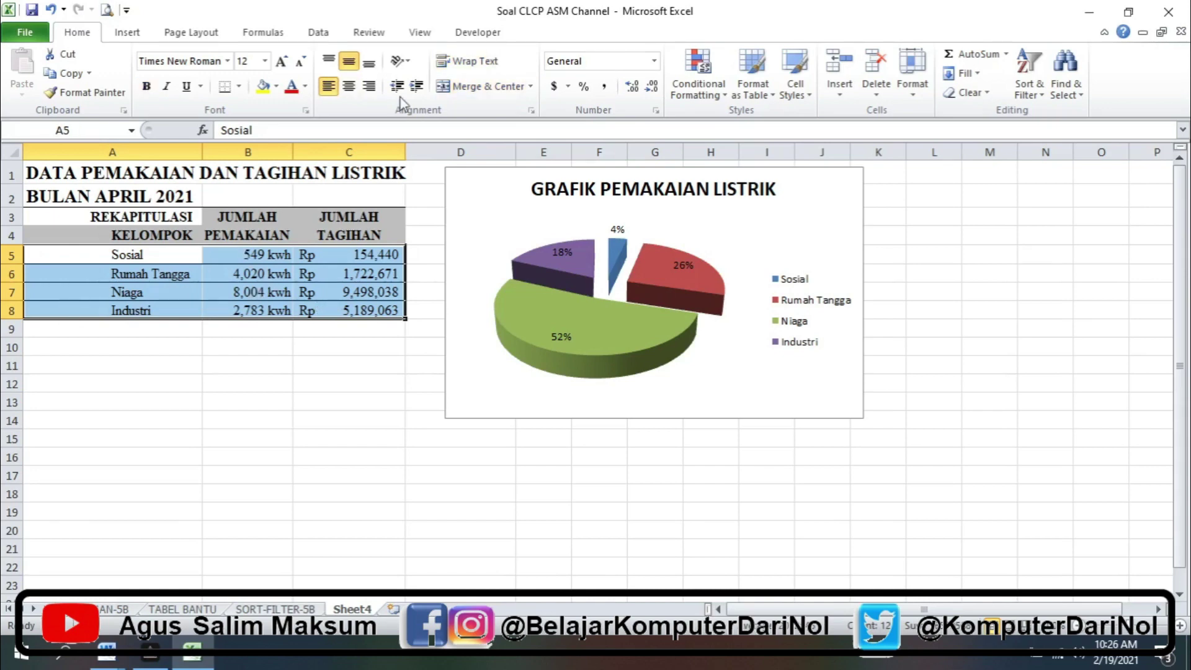
# Step: Insert a Clustered Bar chart of the A5:C8 figures via the Insert Chart dialog
pyautogui.click(127, 32)
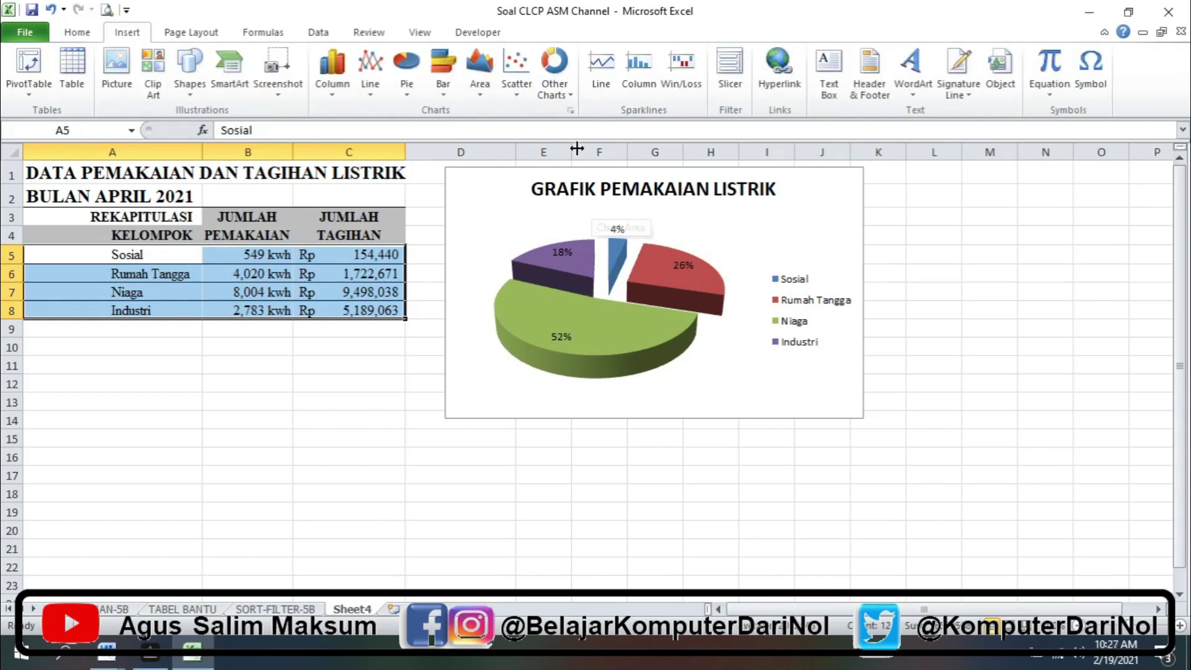
pyautogui.click(569, 112)
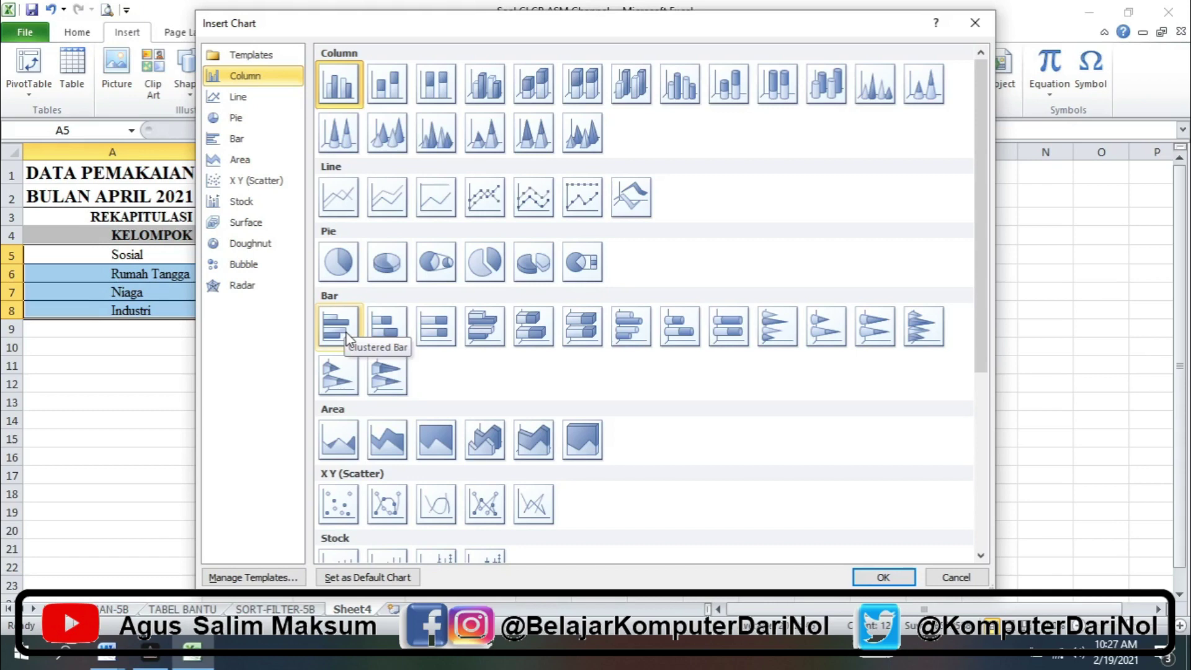
pyautogui.click(346, 340)
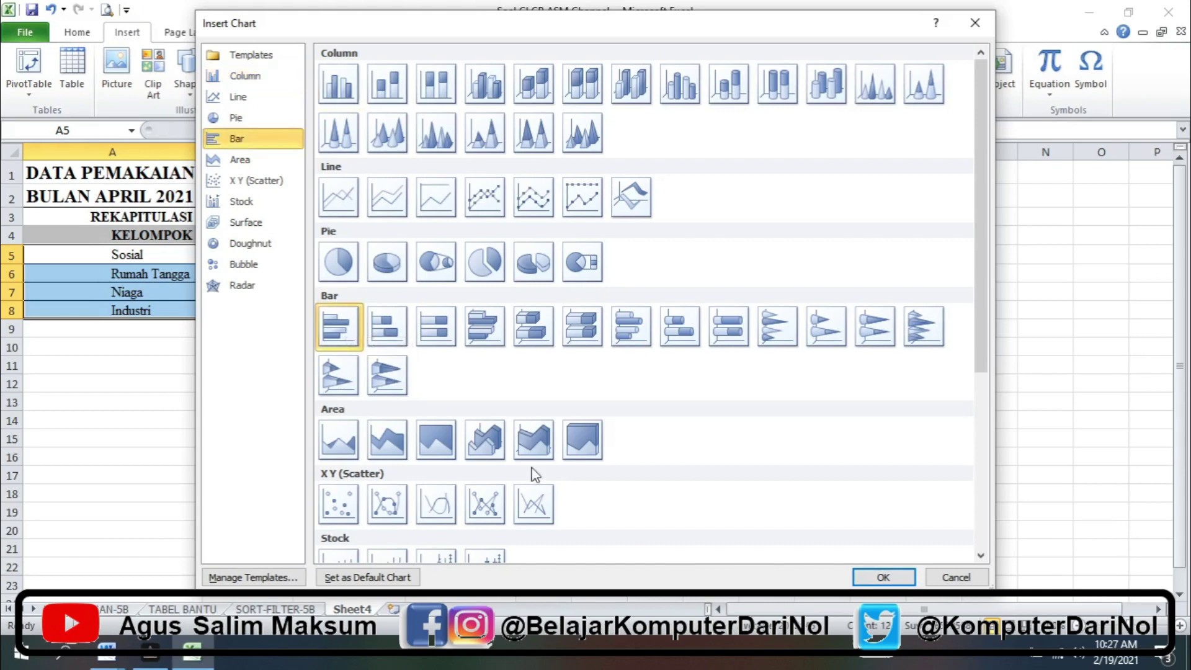
pyautogui.click(893, 577)
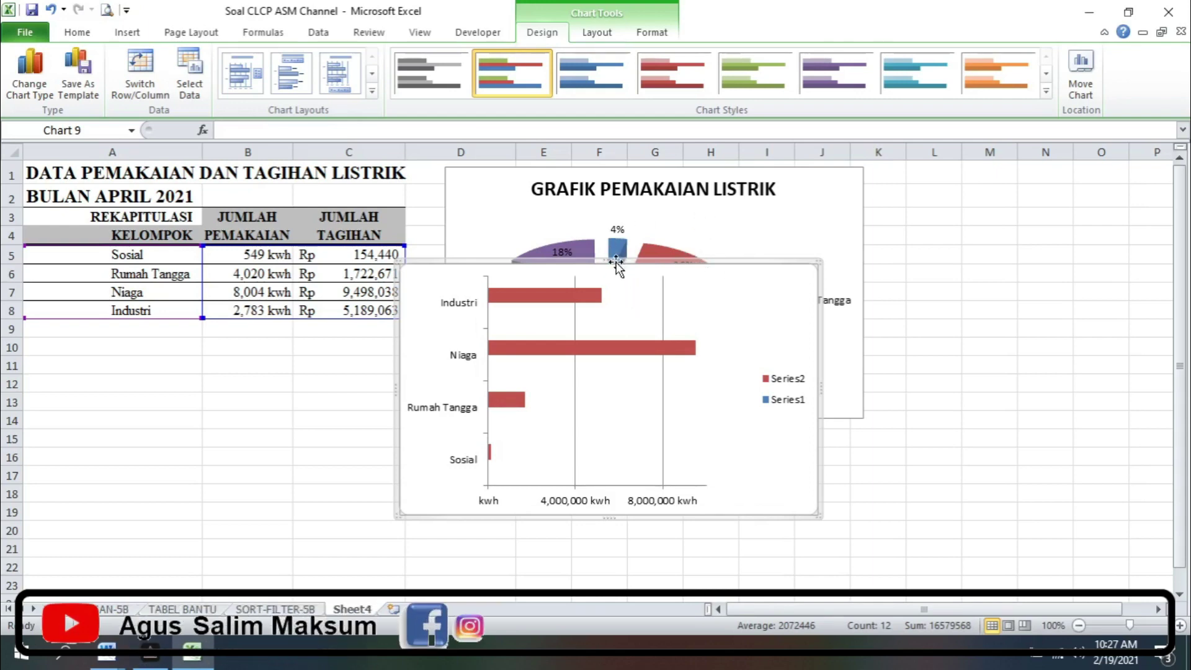
# Step: Position the bar chart under the recap table and shift the pie chart farther right
pyautogui.moveTo(620, 258)
pyautogui.mouseDown()
pyautogui.moveTo(552, 290)
pyautogui.moveTo(268, 365)
pyautogui.mouseUp()
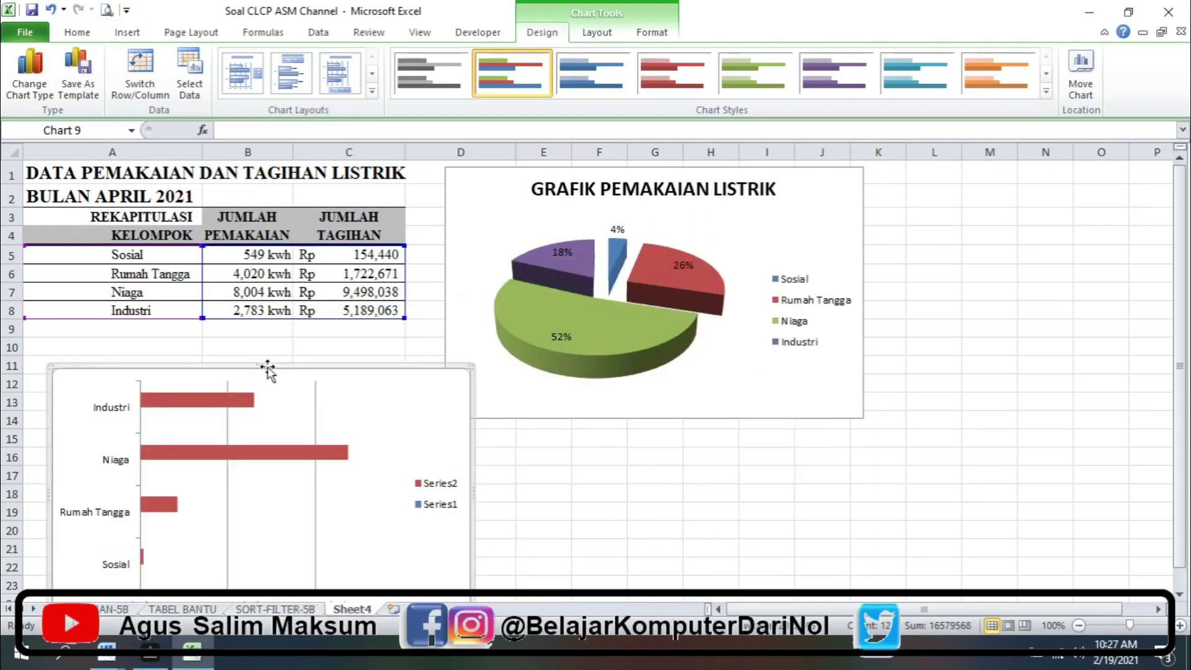
pyautogui.moveTo(816, 180); pyautogui.dragTo(1080, 182)
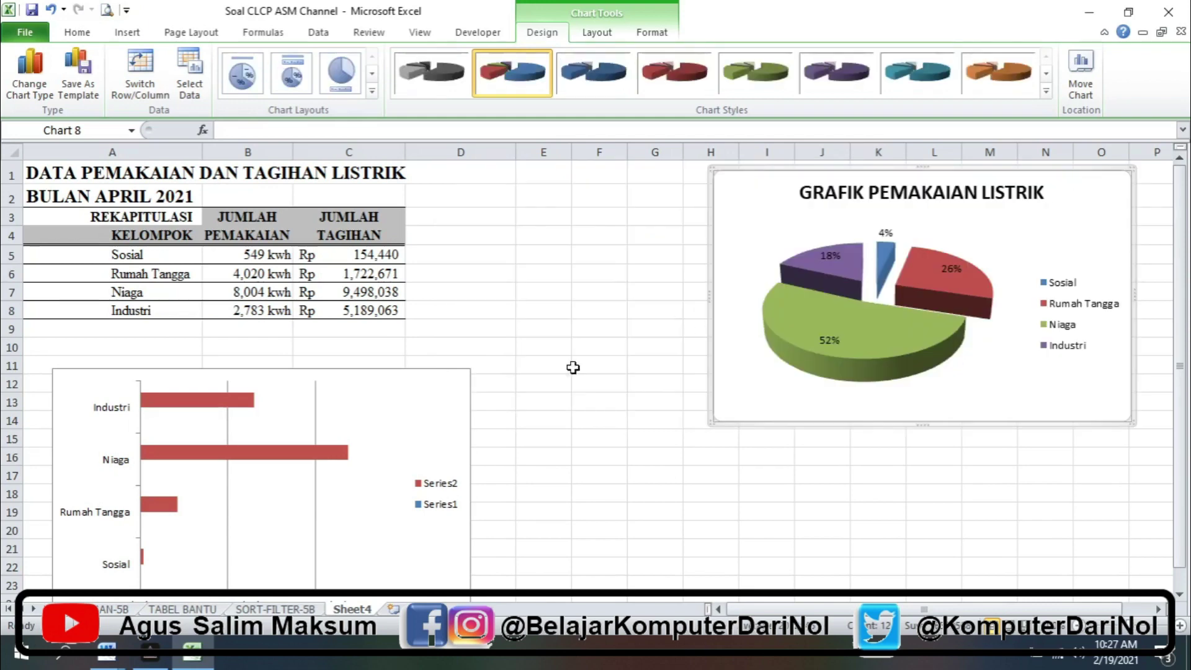
pyautogui.moveTo(390, 382)
pyautogui.mouseDown()
pyautogui.moveTo(493, 345)
pyautogui.moveTo(567, 339)
pyautogui.mouseUp()
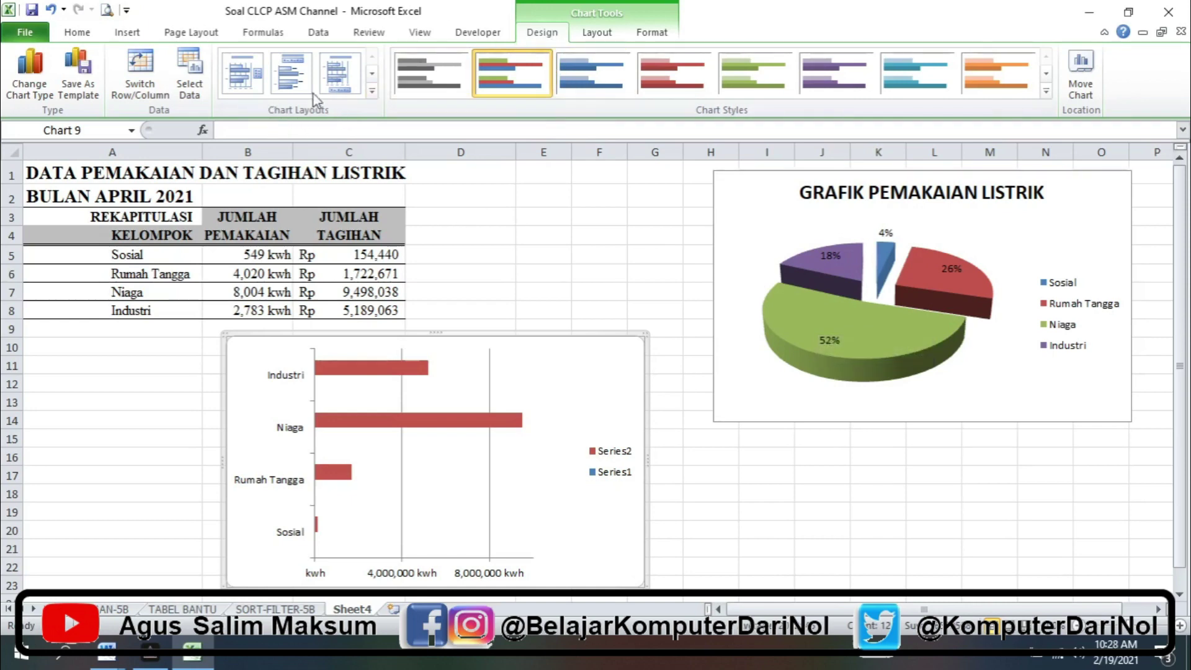
# Step: Apply chart Layout 1, then Layout 2, for a title placeholder, top legend and value labels
pyautogui.click(372, 91)
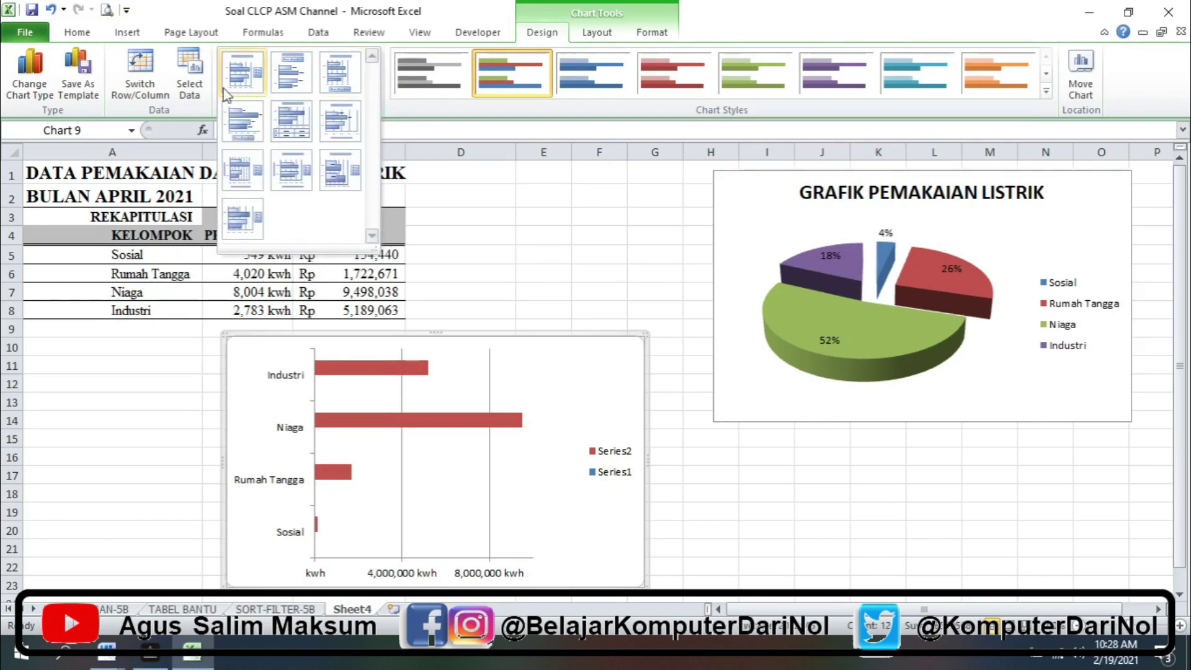
pyautogui.click(243, 78)
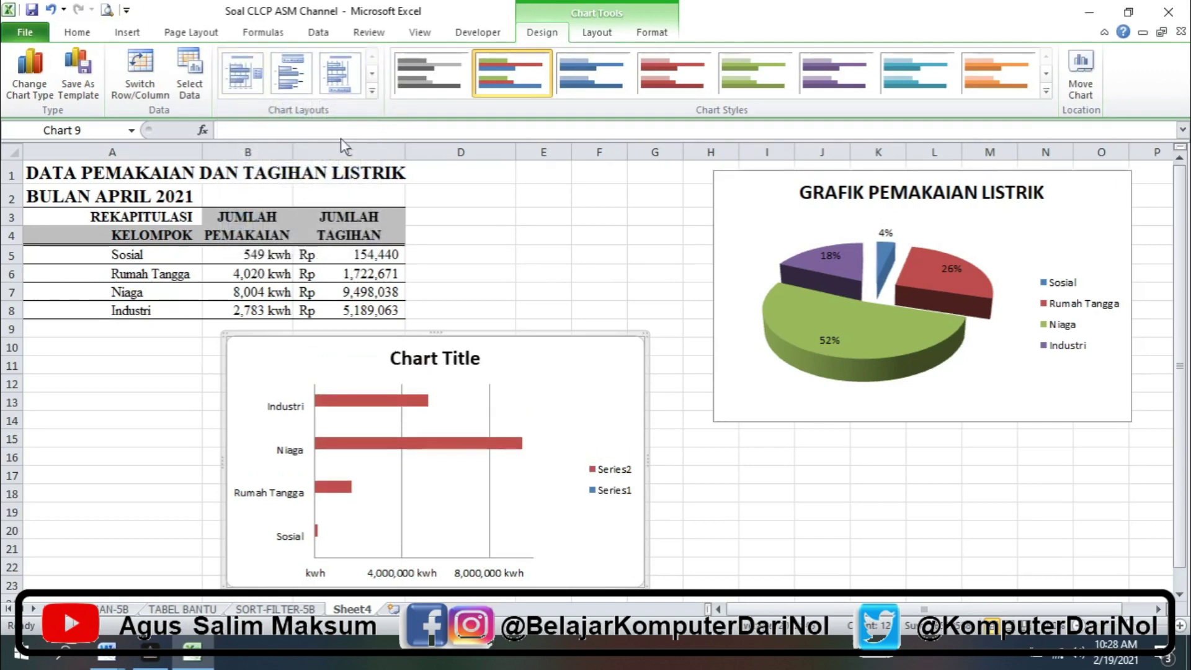
pyautogui.click(372, 91)
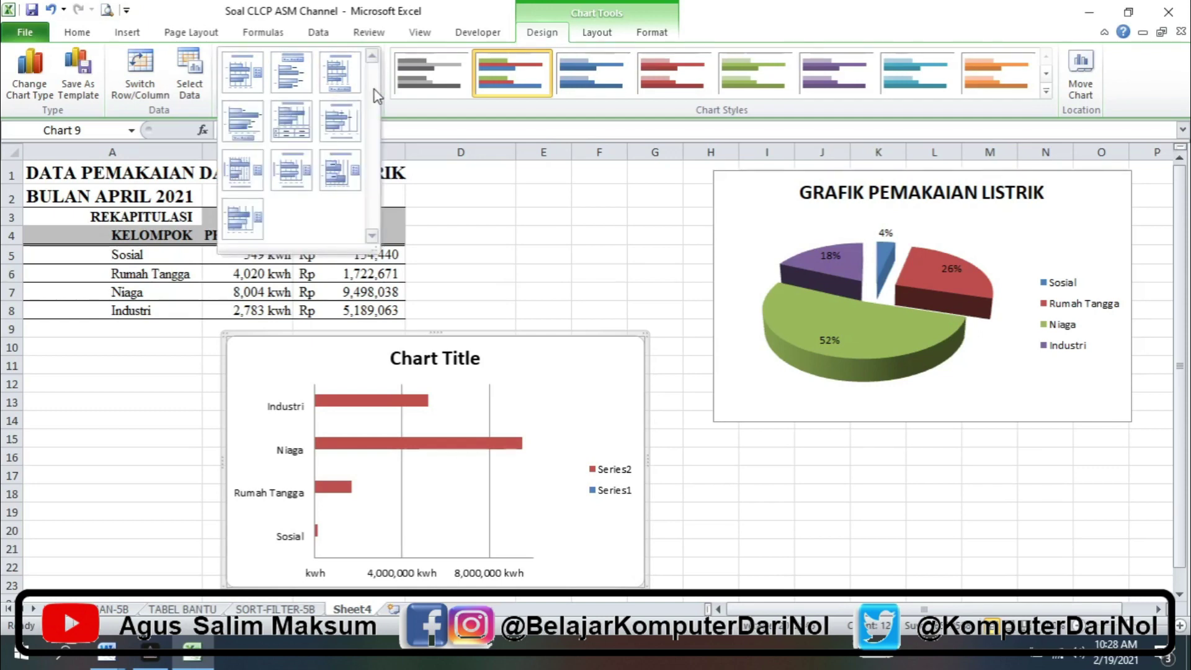
pyautogui.click(300, 91)
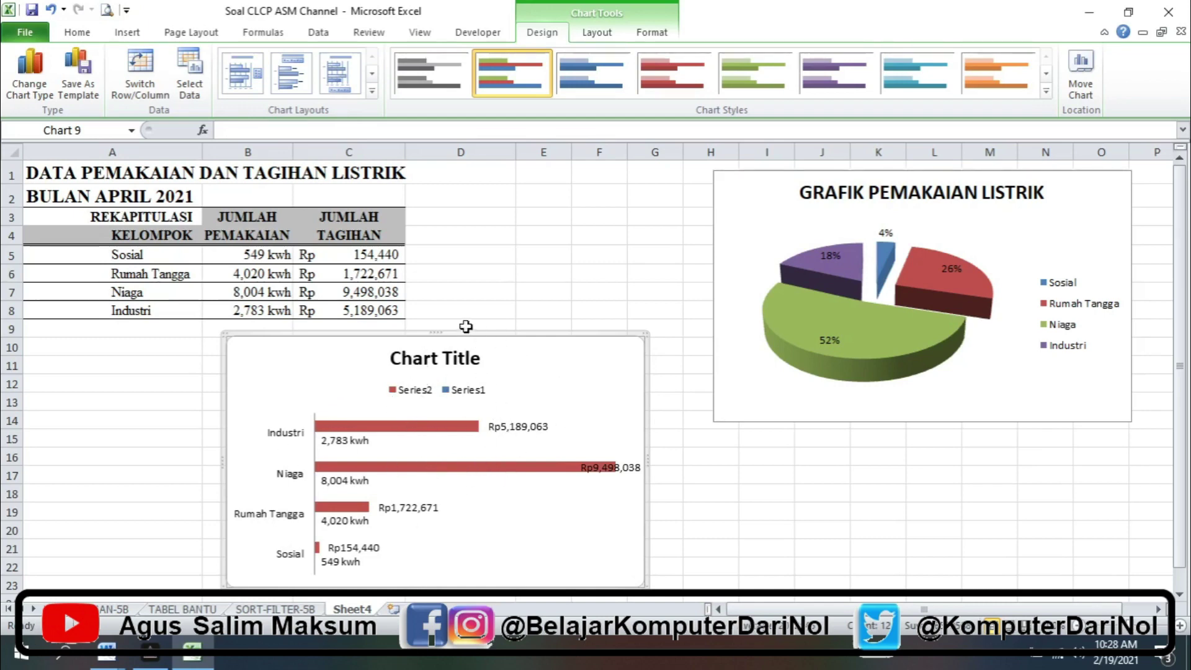
# Step: Replace the bar chart title with 'GRAFIK' and a second line 'JUMLAH PEMAKAIAN & TAGIHAN'
pyautogui.click(613, 33)
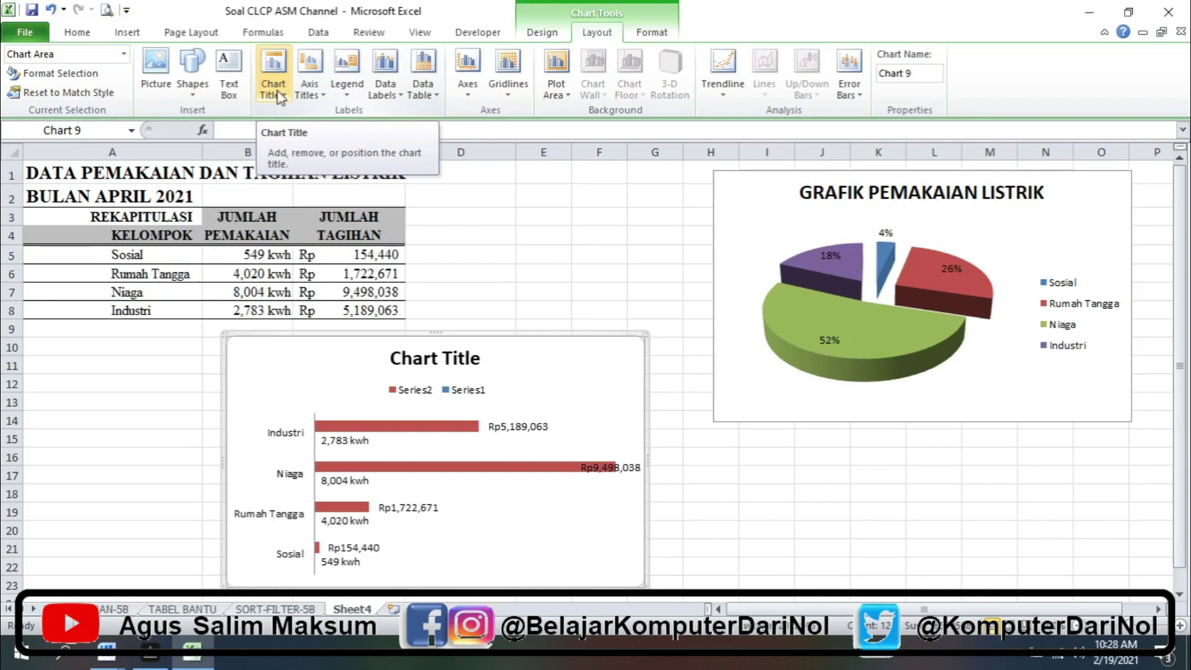
pyautogui.click(427, 356)
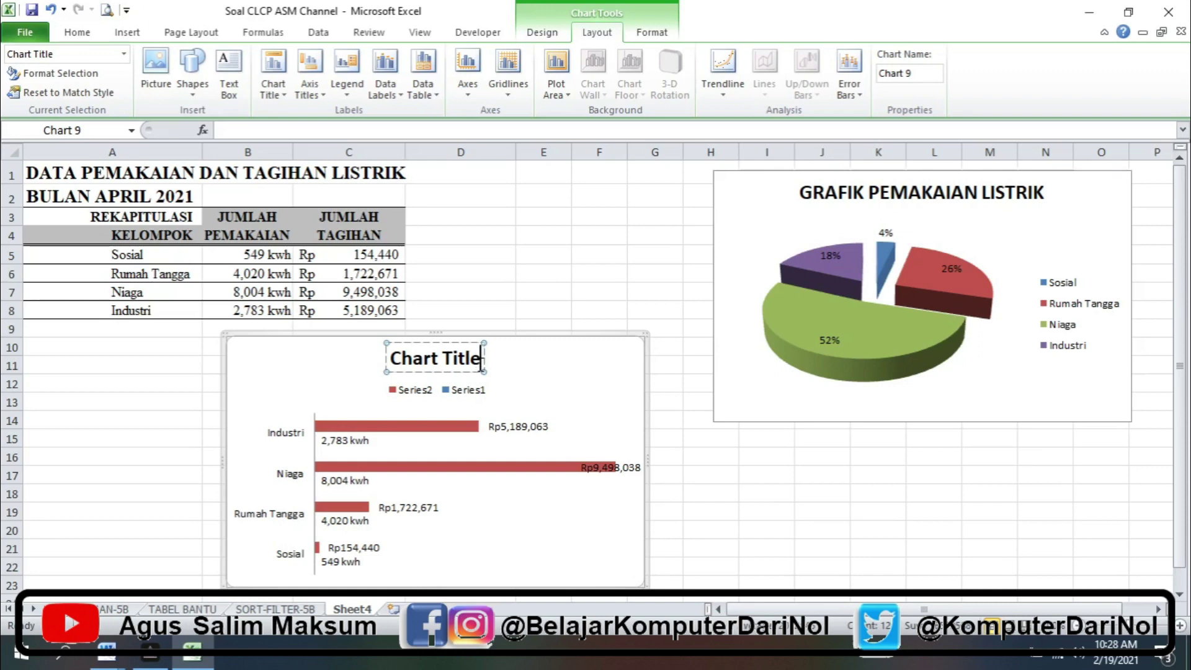
pyautogui.press('BackSpace')
pyautogui.press('BackSpace')
pyautogui.press('BackSpace')
pyautogui.press('BackSpace')
pyautogui.press('BackSpace')
pyautogui.press('BackSpace')
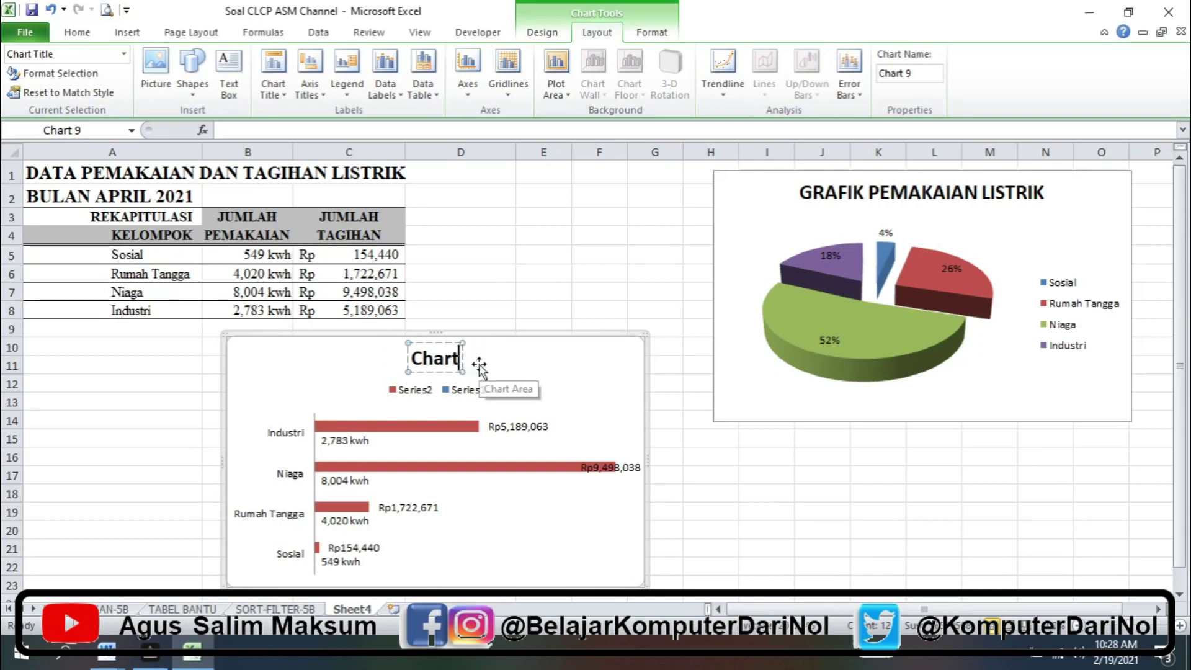
pyautogui.press('BackSpace')
pyautogui.press('BackSpace')
pyautogui.press('BackSpace')
pyautogui.press('BackSpace')
pyautogui.press('BackSpace')
pyautogui.write('GRAFIK')
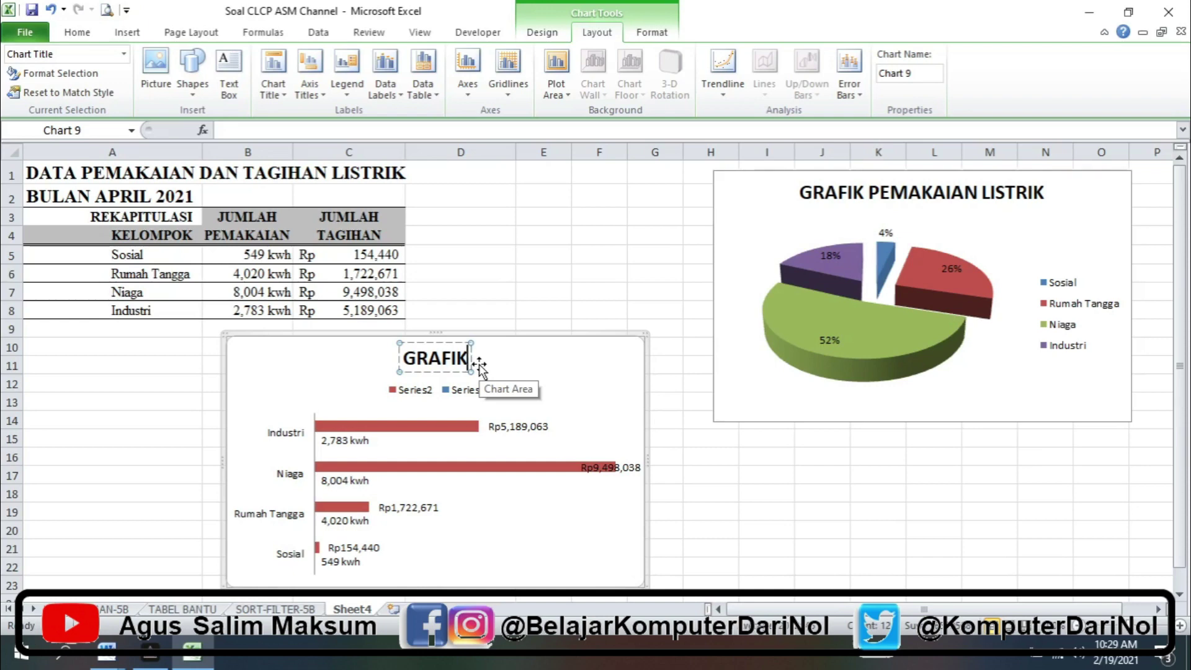
pyautogui.press('Return')
pyautogui.write('JUMLAH PEMAKAIAN & TAGIHAN')
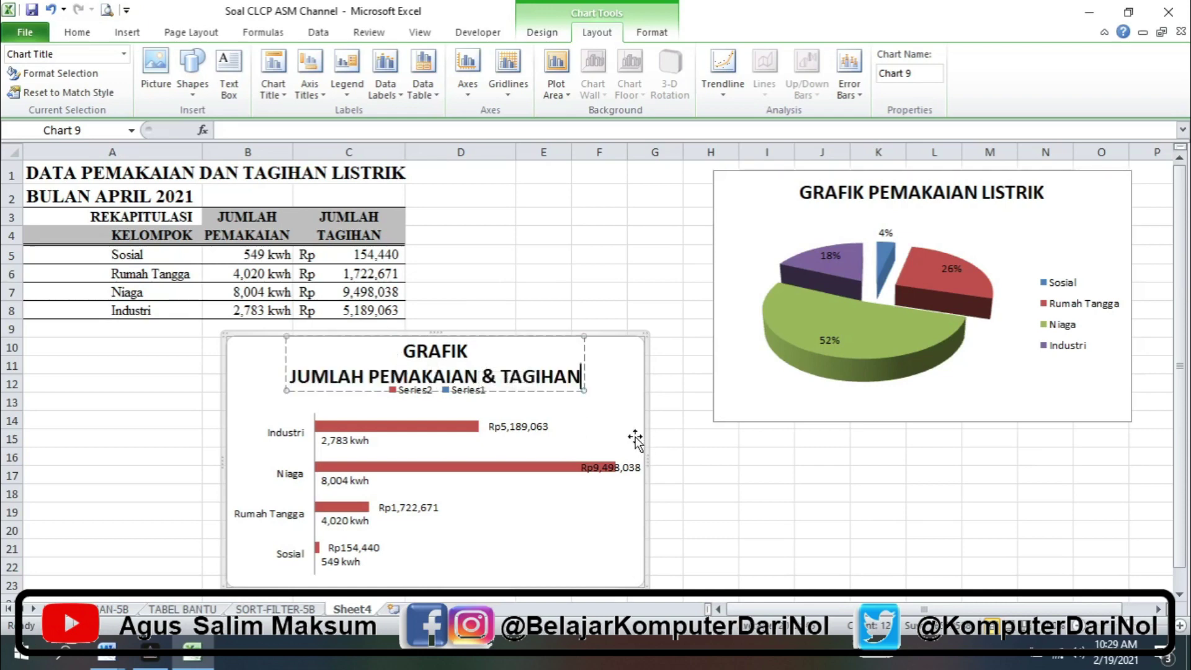
pyautogui.click(597, 423)
pyautogui.click(483, 428)
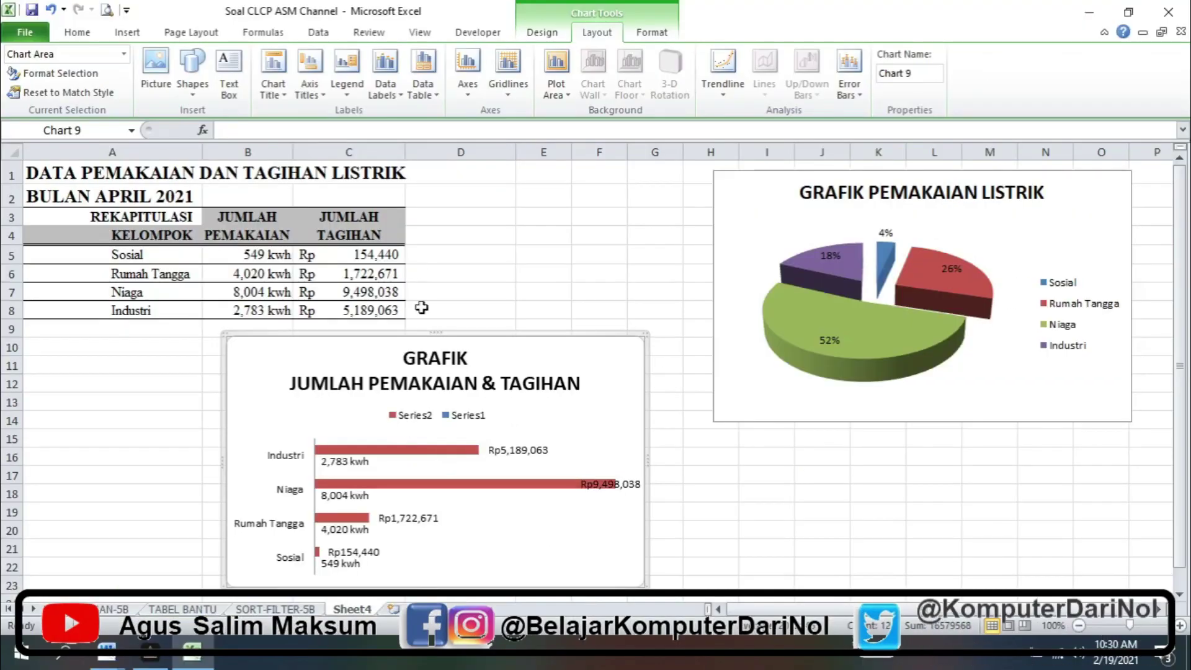
# Step: Set the bar chart's legend to None, removing the Series legend
pyautogui.click(349, 87)
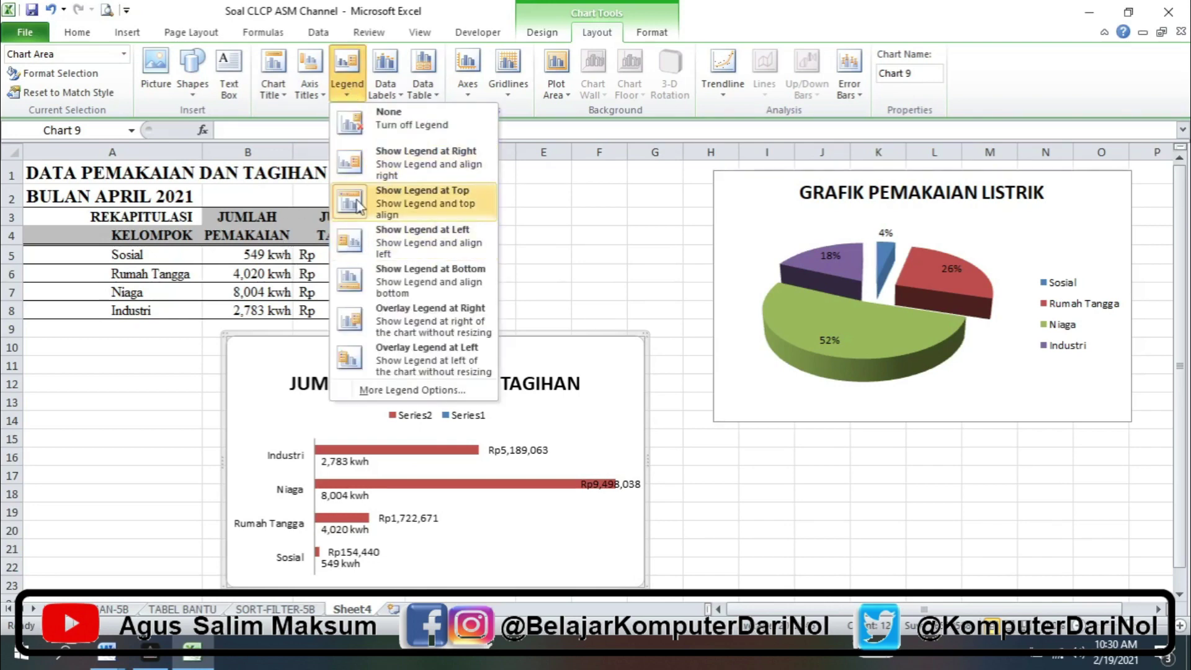
pyautogui.click(550, 405)
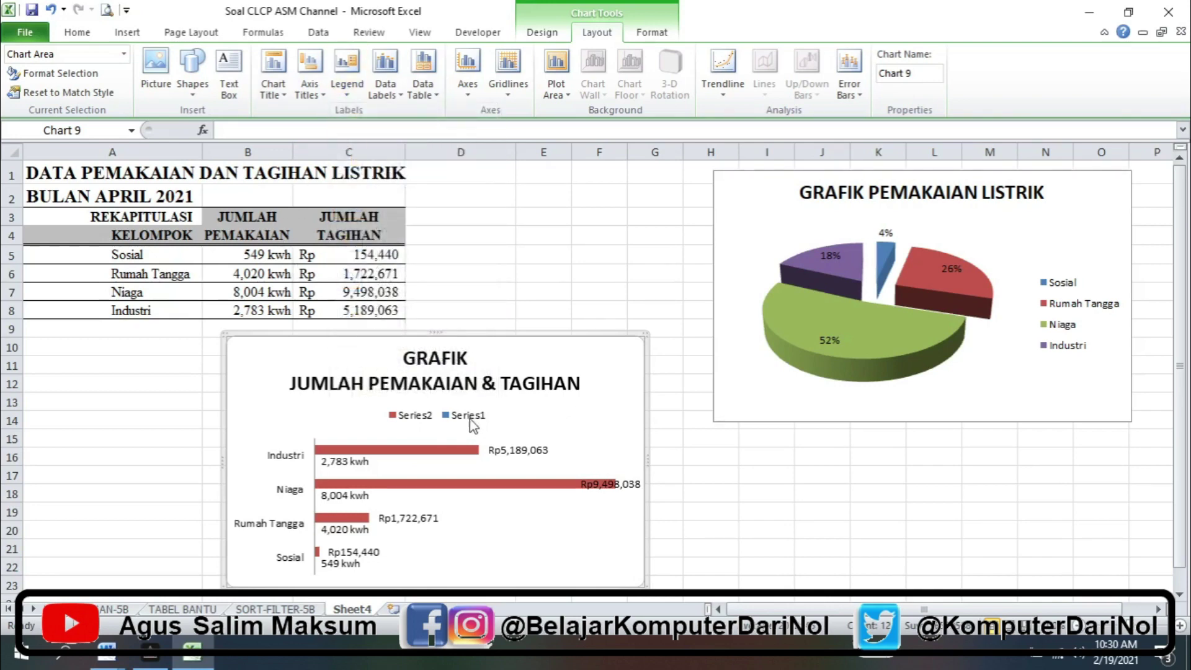
pyautogui.click(469, 417)
pyautogui.click(343, 87)
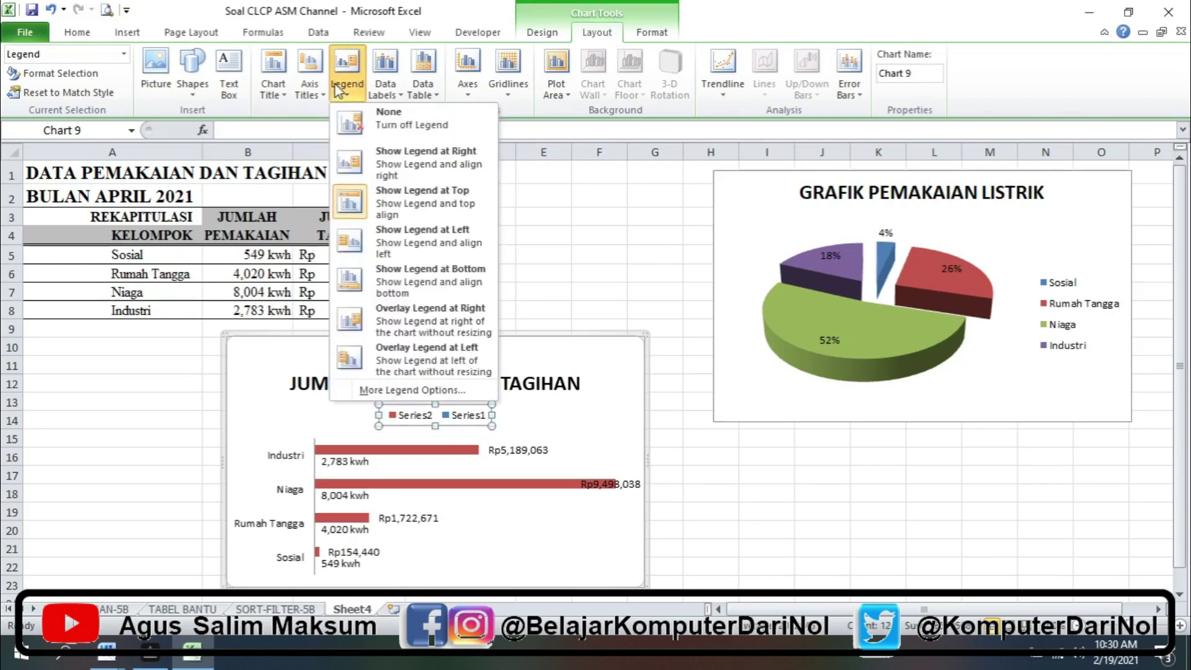
pyautogui.click(455, 128)
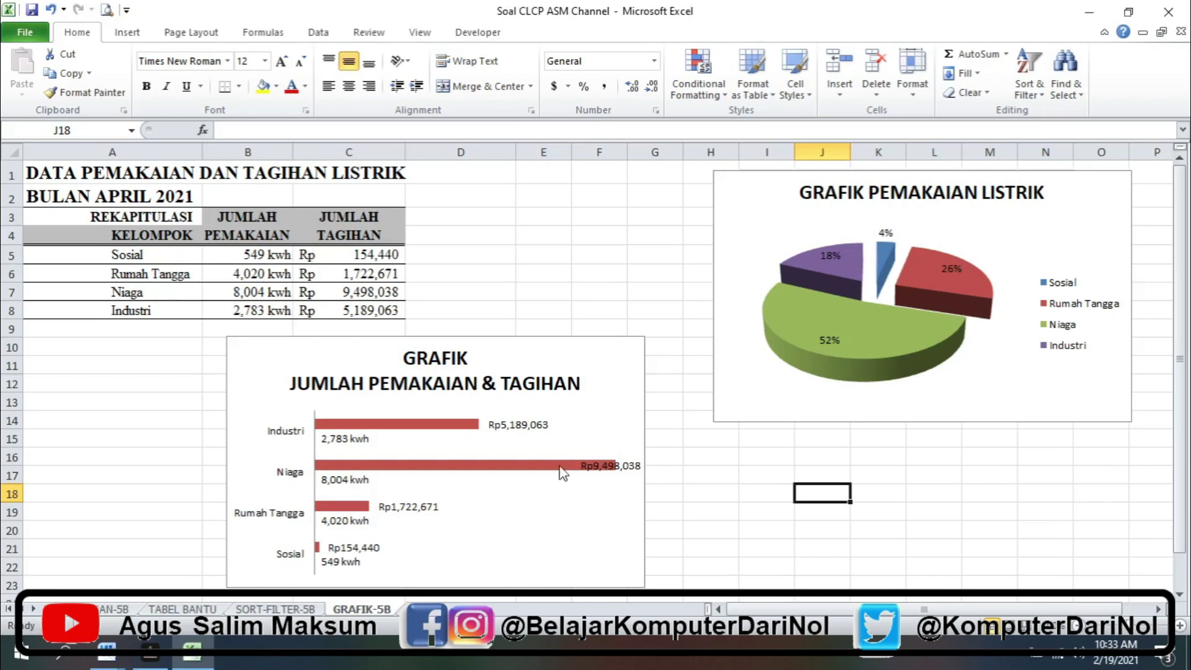
# Step: Drag the bar chart down to rows 21–33 and zoom the sheet out further
pyautogui.keyDown('ctrl'); pyautogui.scroll(-1, 767, 452); pyautogui.keyUp('ctrl')
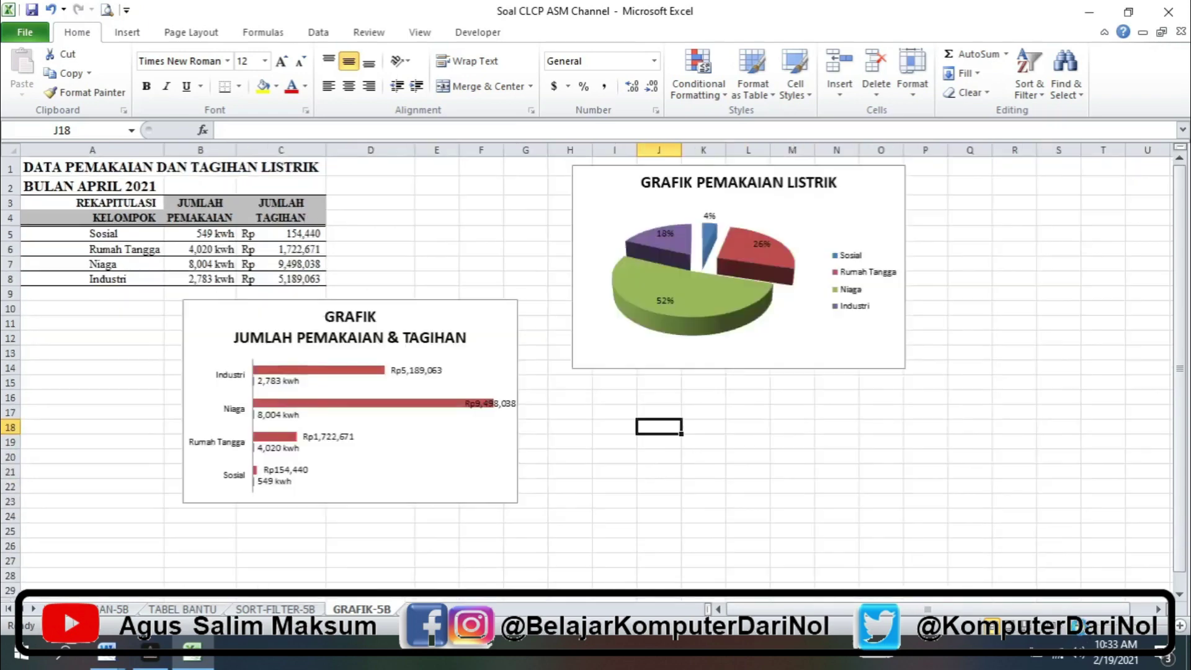
pyautogui.keyDown('ctrl'); pyautogui.scroll(-1, 407, 282); pyautogui.keyUp('ctrl')
pyautogui.moveTo(407, 282); pyautogui.dragTo(270, 428)
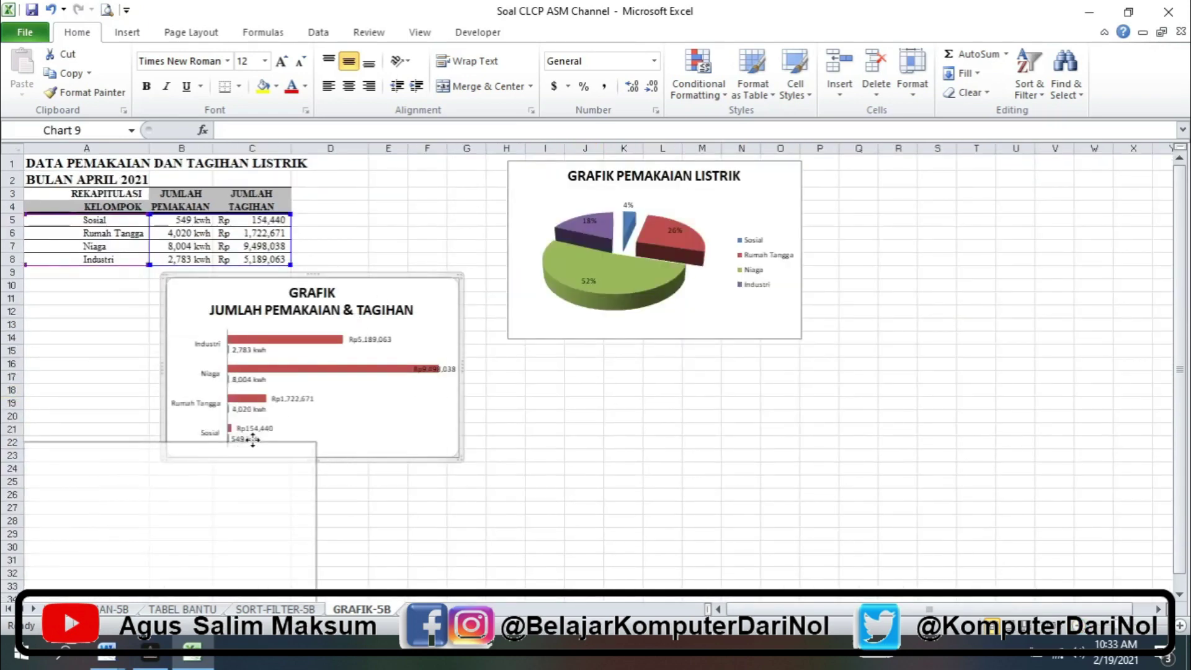
pyautogui.click(1079, 636)
pyautogui.click(515, 172)
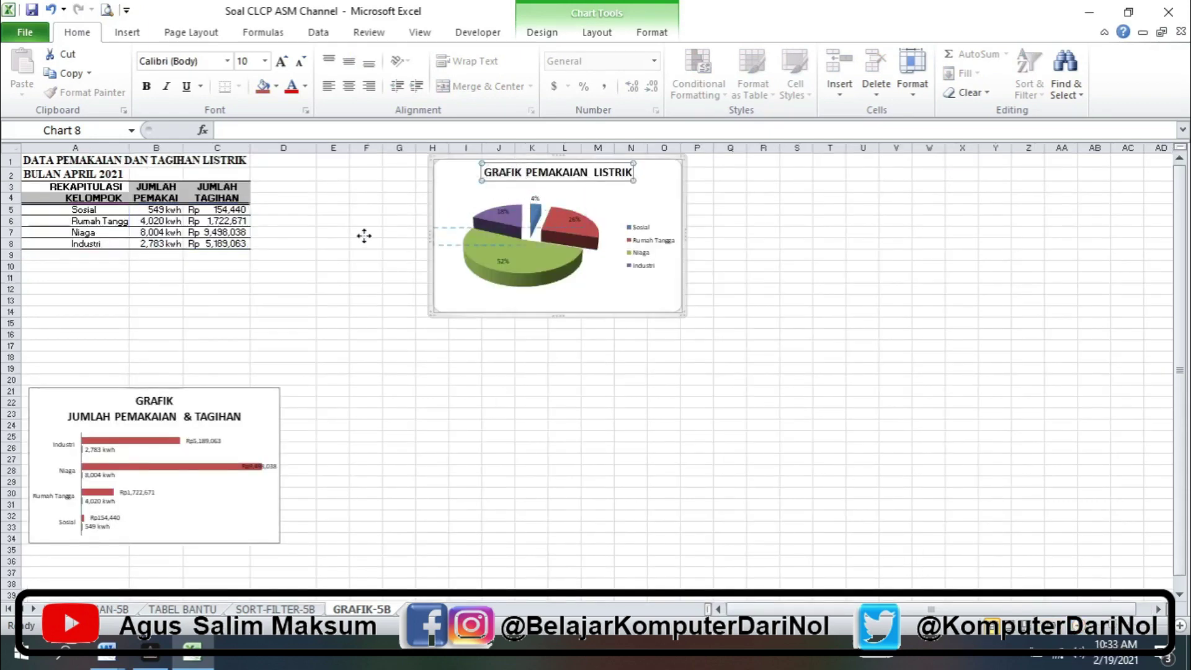